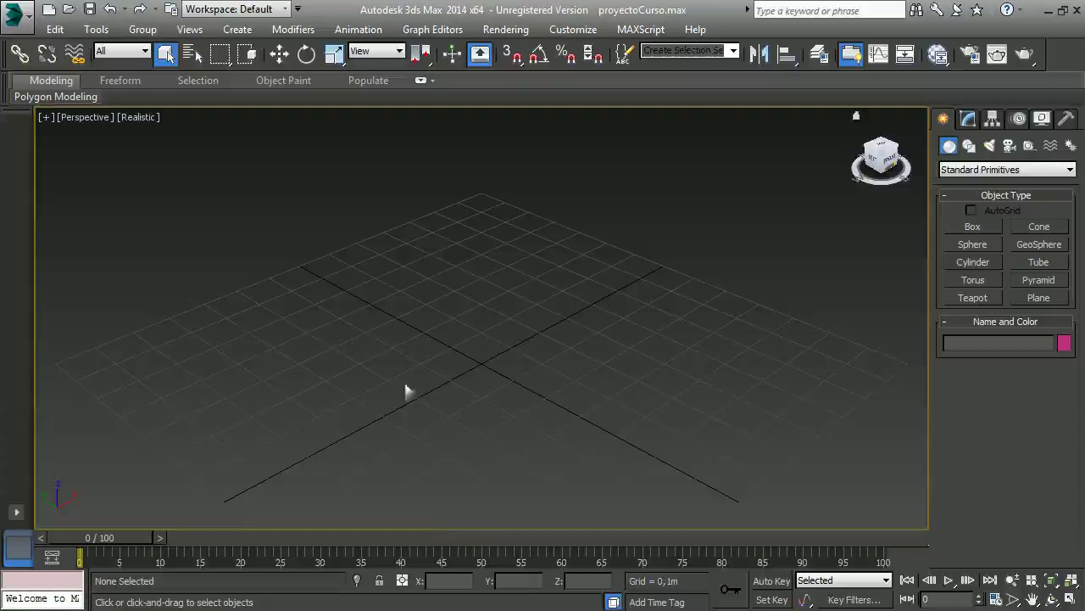
Choose planos finales.dwg for import with Files of type set to AutoCAD Drawing (*.DWG,*.DXF)
click(26, 27)
mouse_move(60, 240)
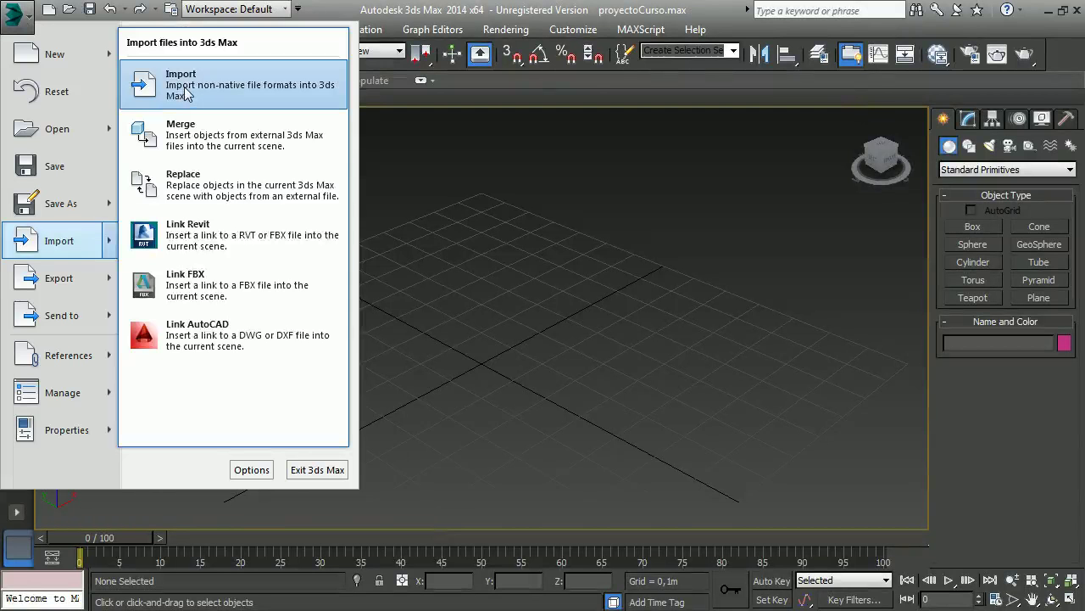
click(184, 94)
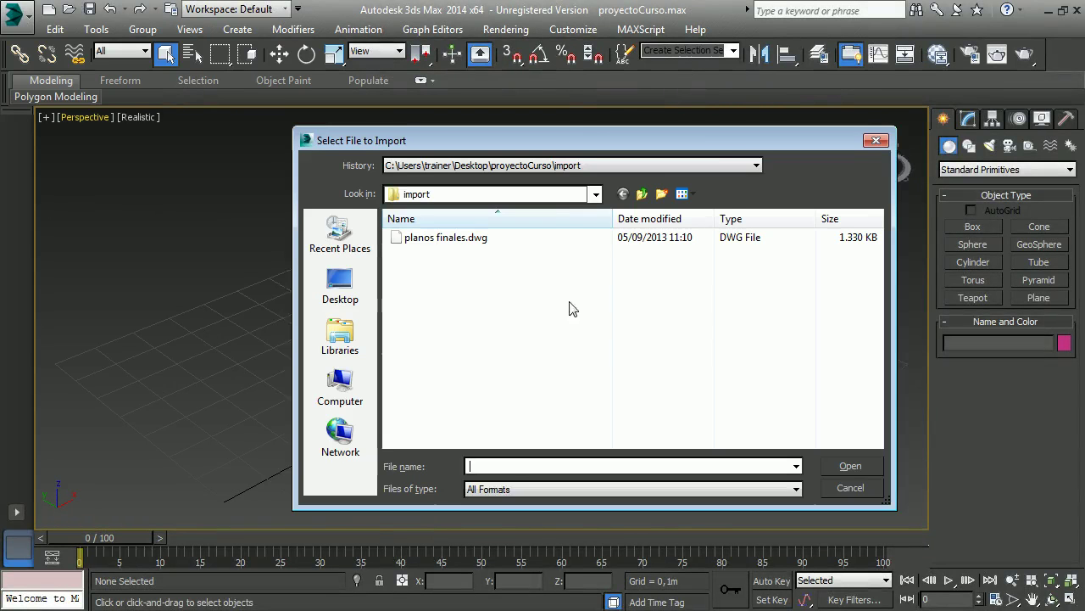
drag(575, 134, 554, 124)
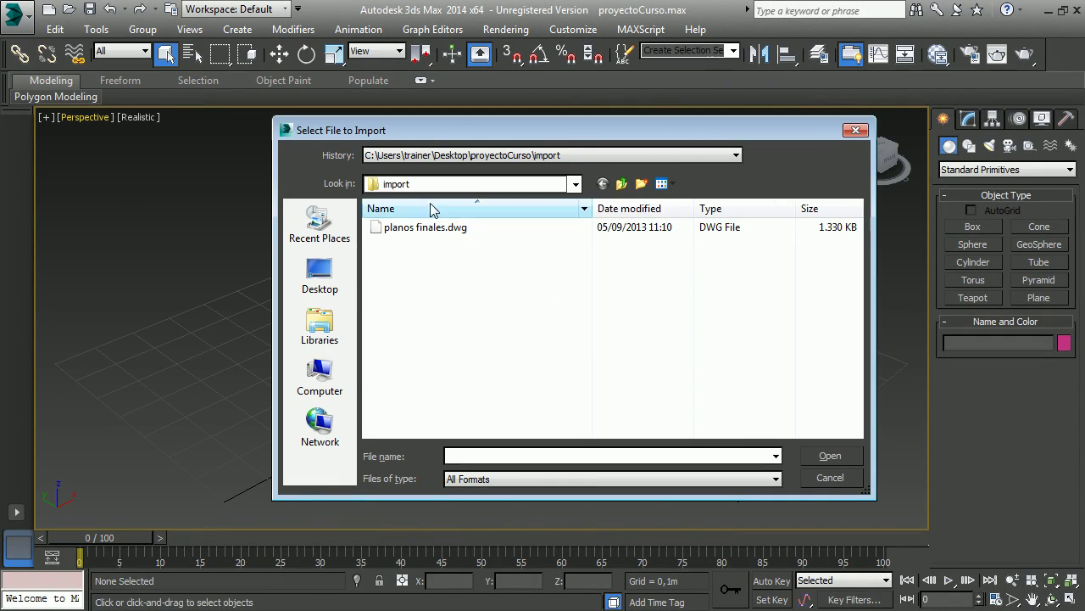
click(425, 229)
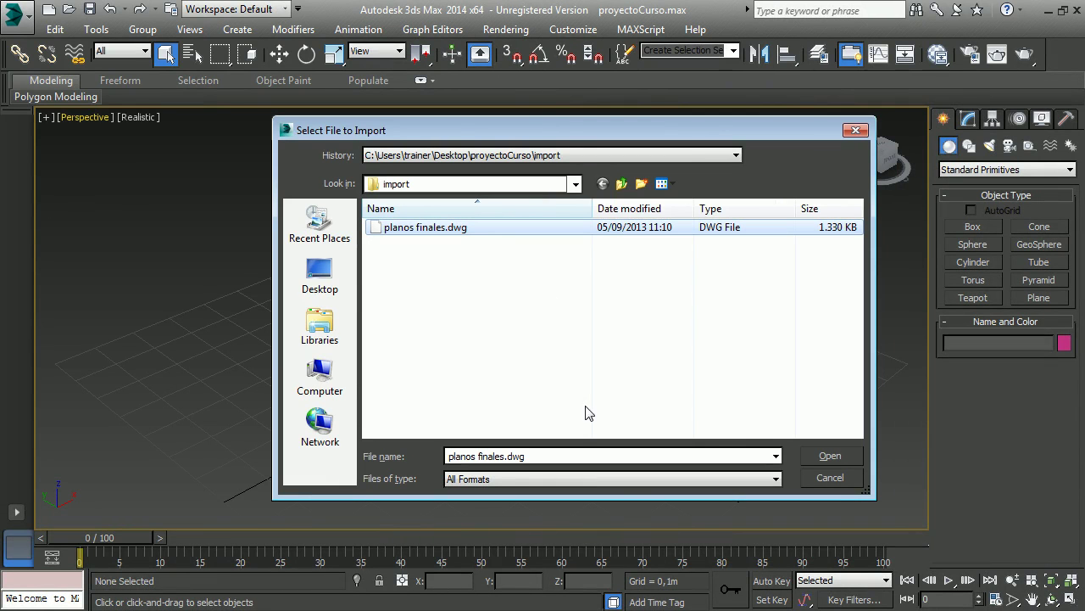
click(637, 478)
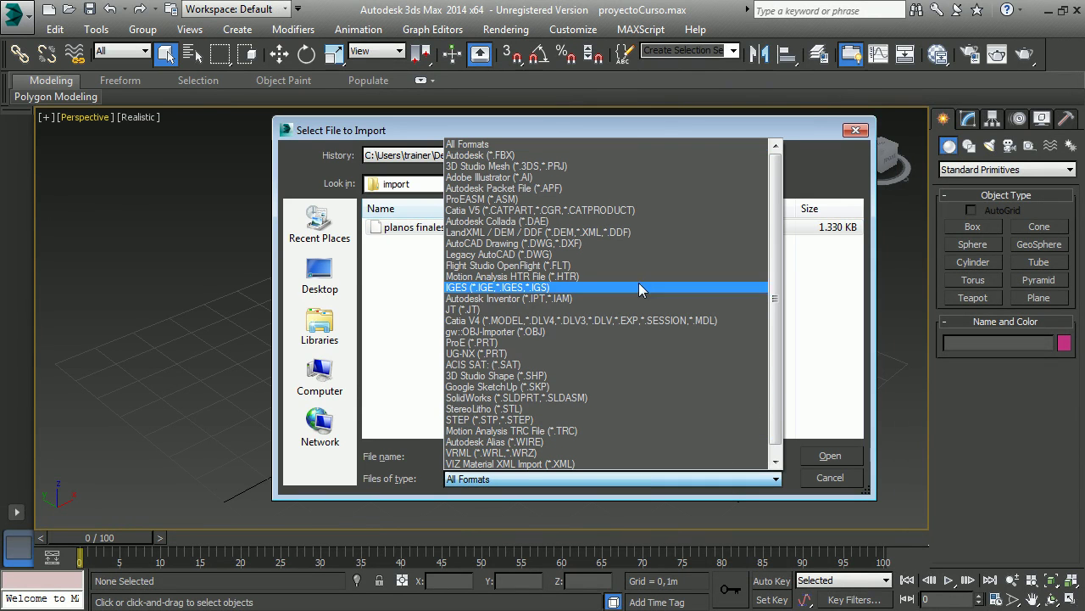
click(586, 243)
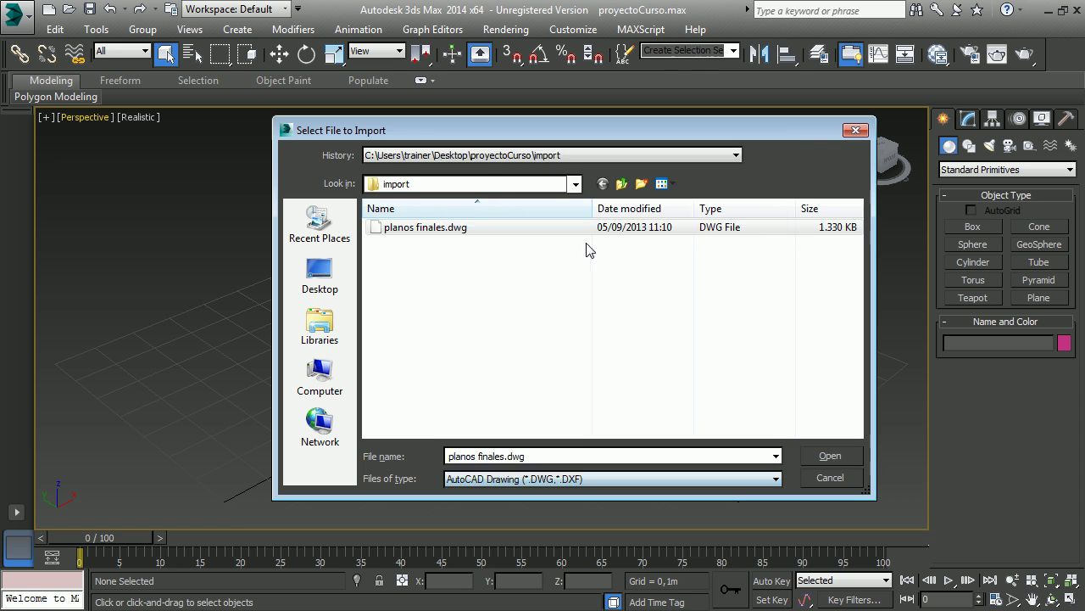
Open the drawing's import options, note the 5,261m × 2,085m model size, and cancel the import
click(829, 456)
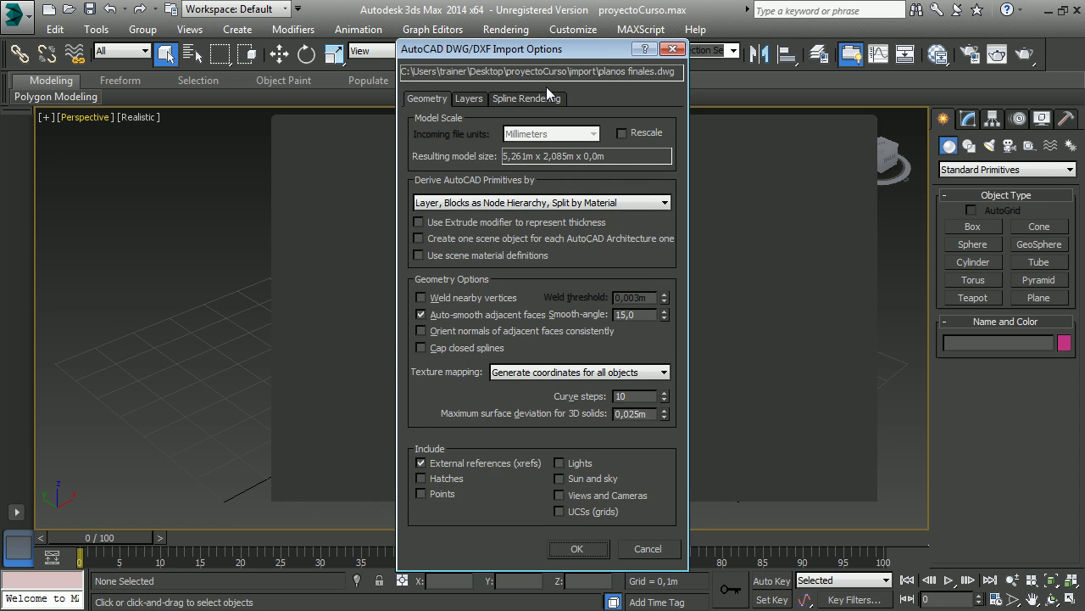
drag(552, 49, 552, 32)
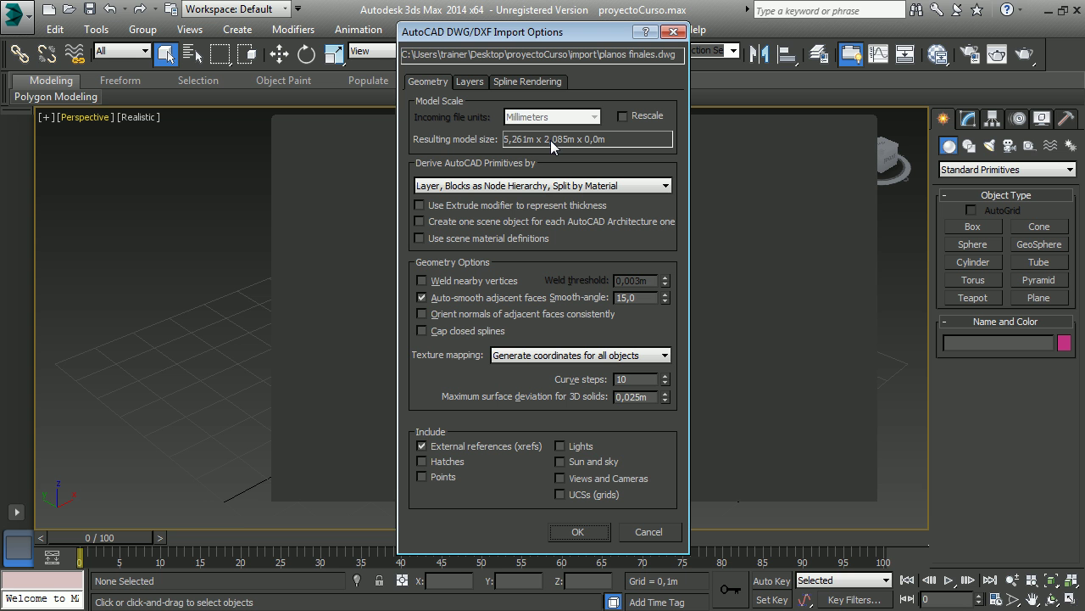
click(637, 531)
Set the System Unit Scale to 1 Unit = 1,0 Meters and confirm Units Setup
click(573, 30)
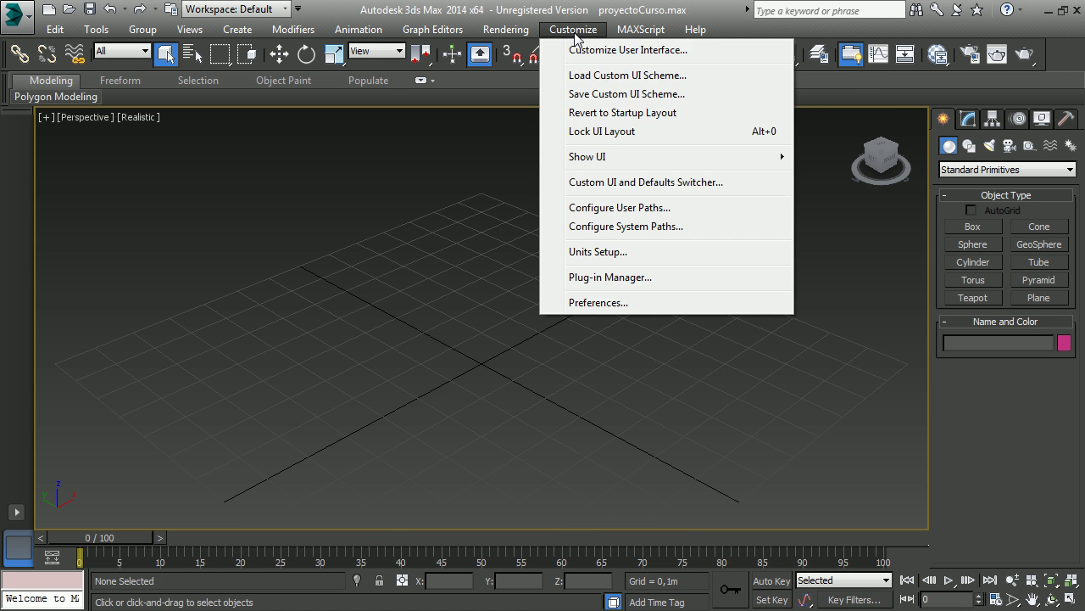
click(577, 251)
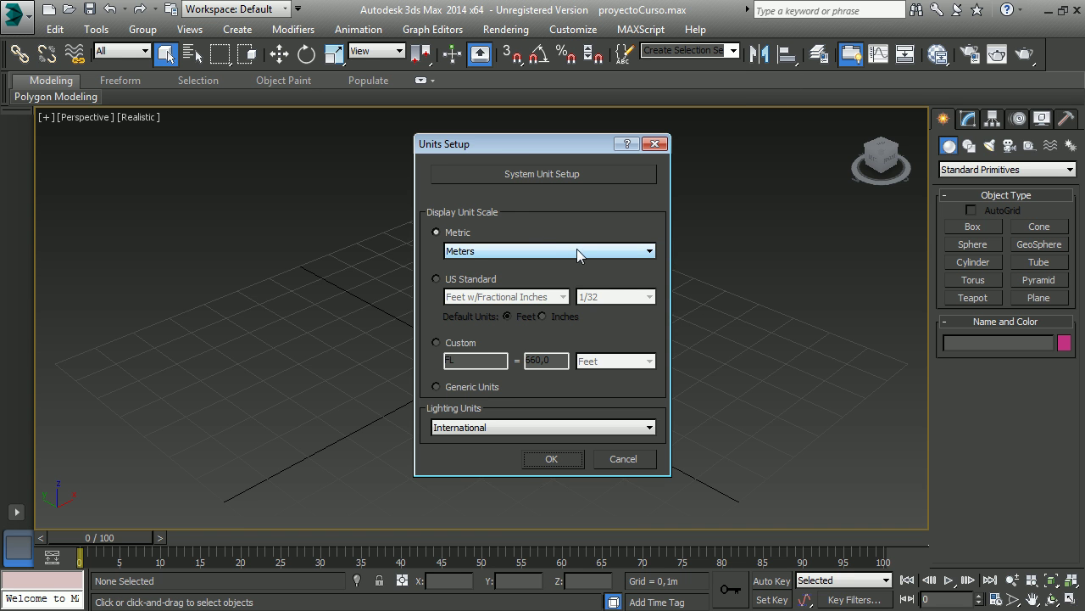
click(583, 171)
click(602, 254)
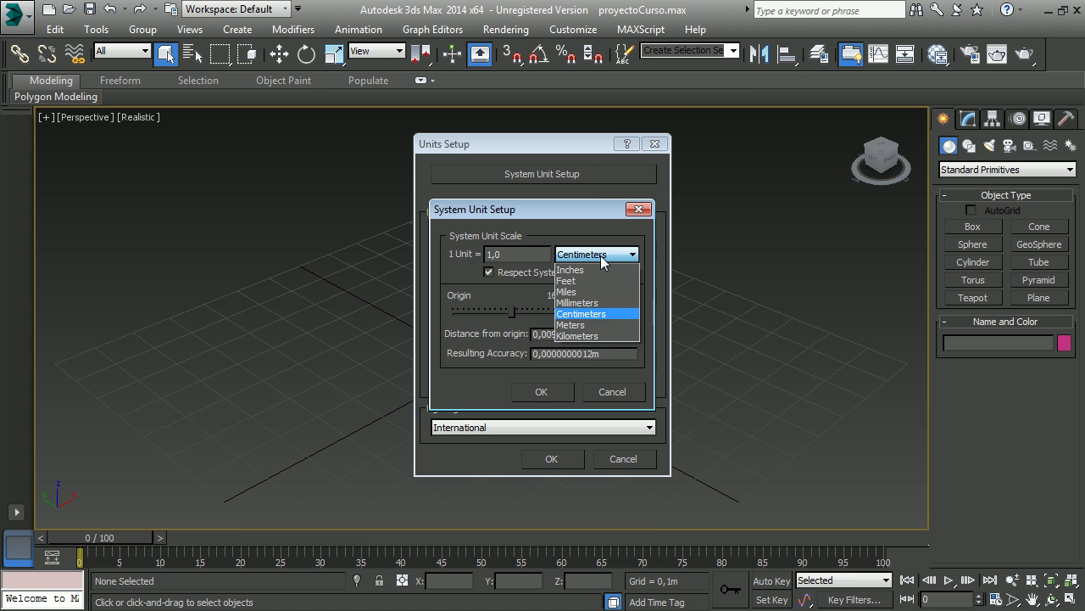
click(592, 324)
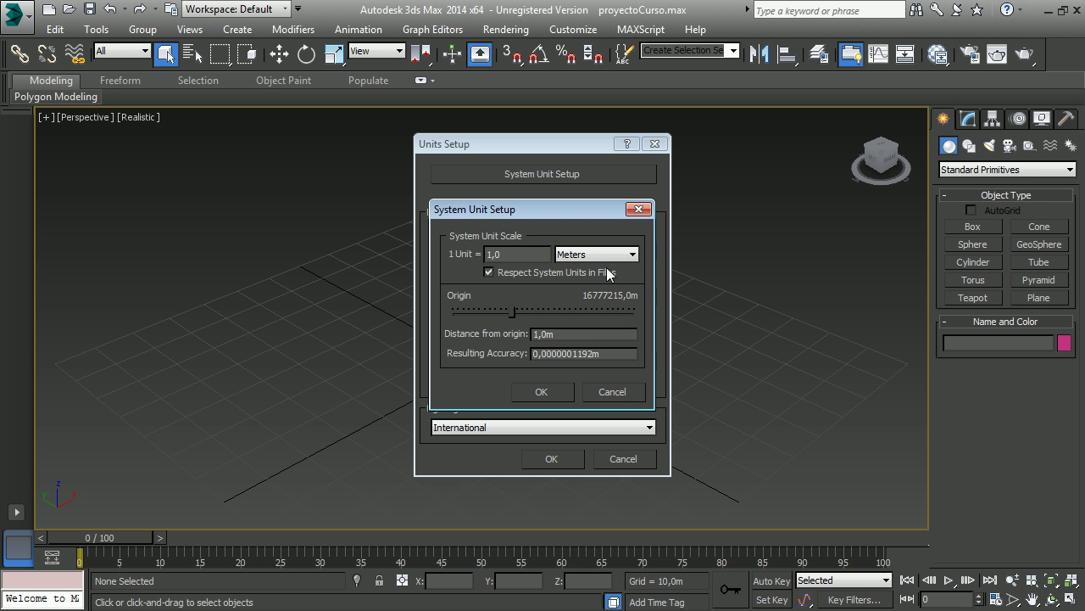
click(549, 391)
click(578, 462)
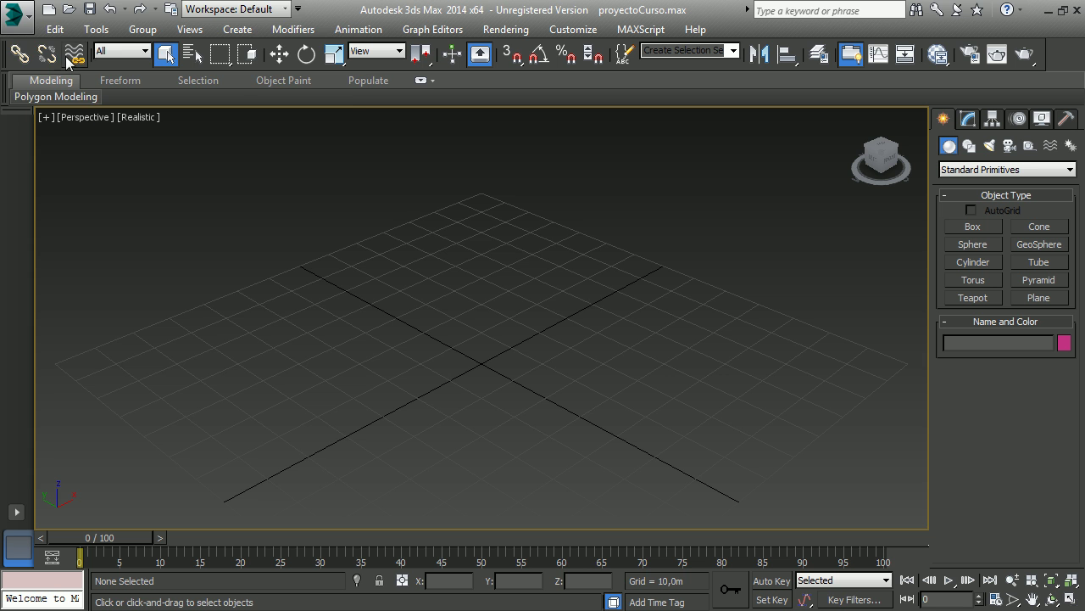
click(15, 12)
Reopen planos finales.dwg for import, check its 526,11m × 208,49m size, and view its layers
click(68, 241)
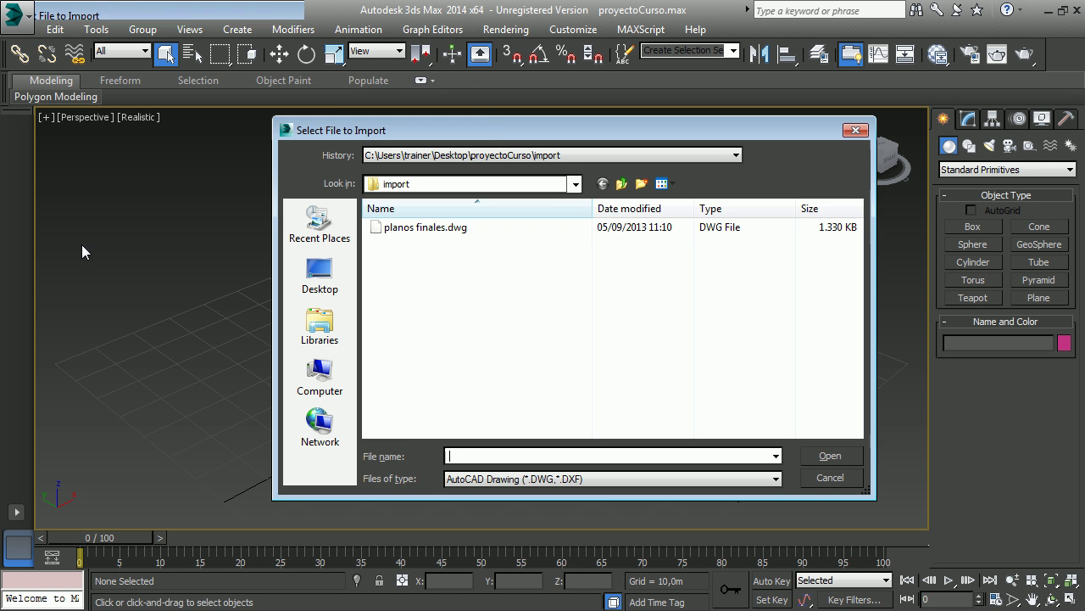
double_click(412, 227)
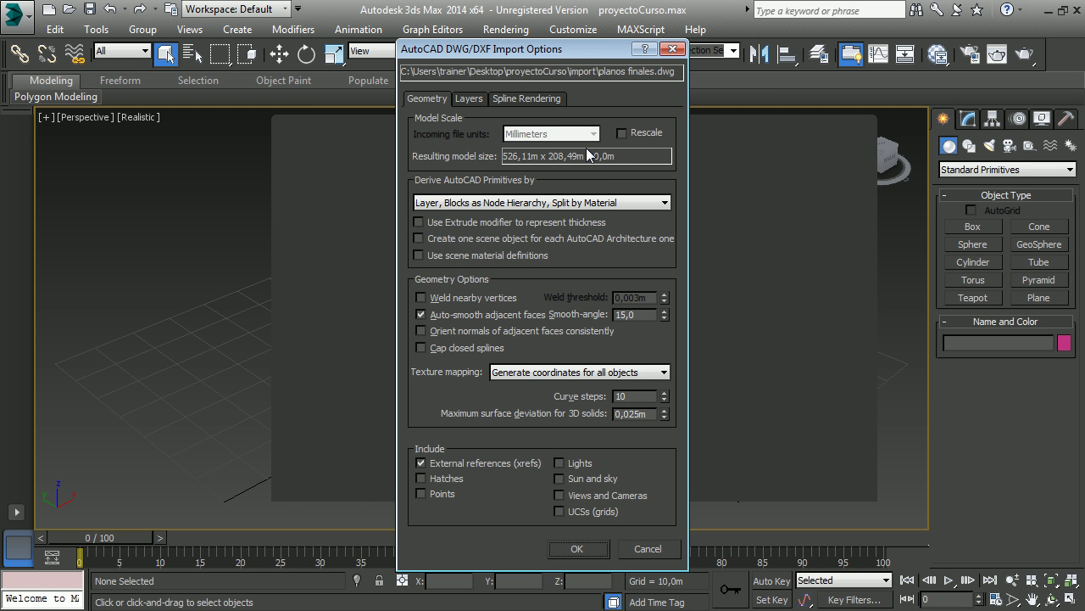
click(452, 204)
click(515, 204)
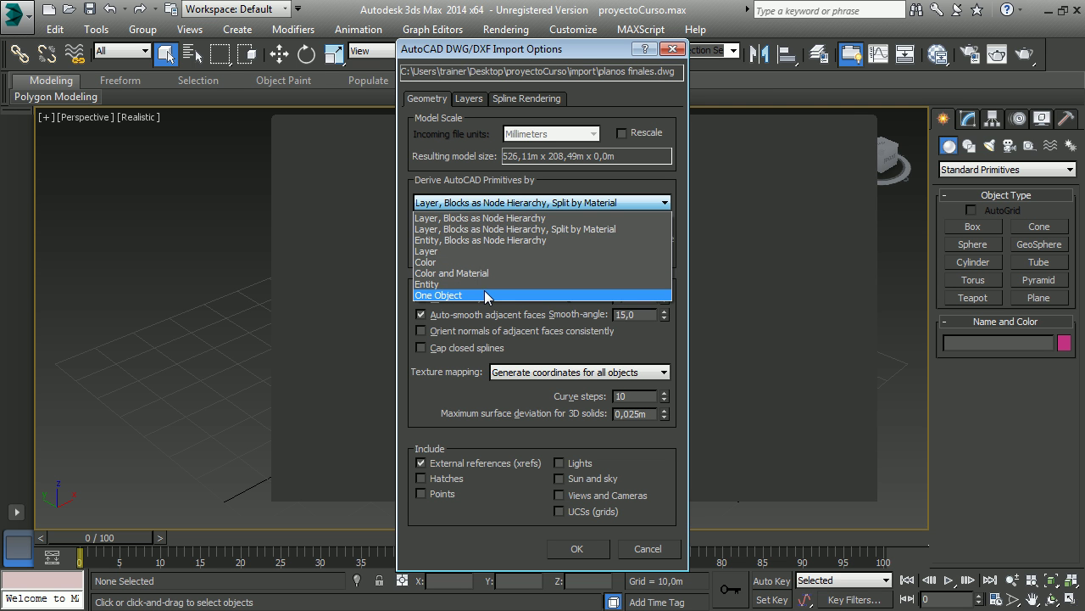
click(447, 219)
click(469, 98)
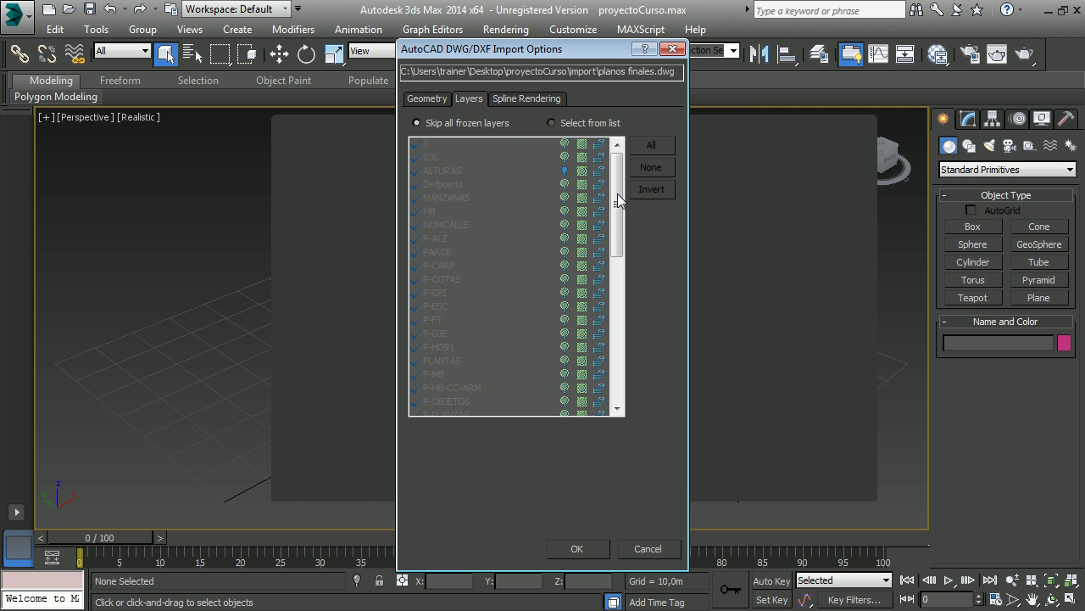
Import the plan as One Object with Auto-smooth and External references (xrefs) turned off
click(437, 99)
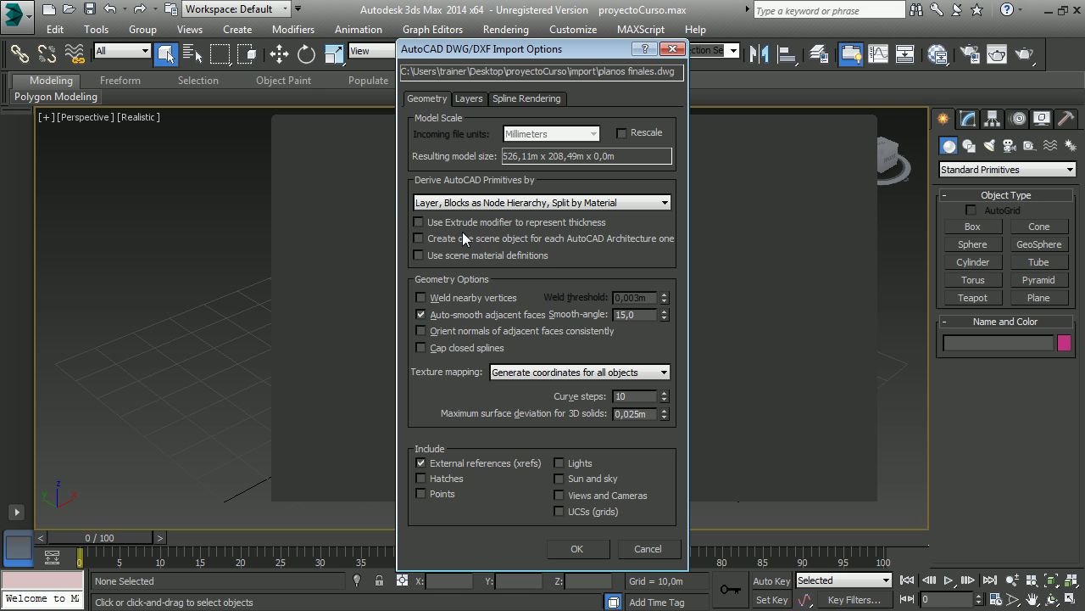
click(451, 206)
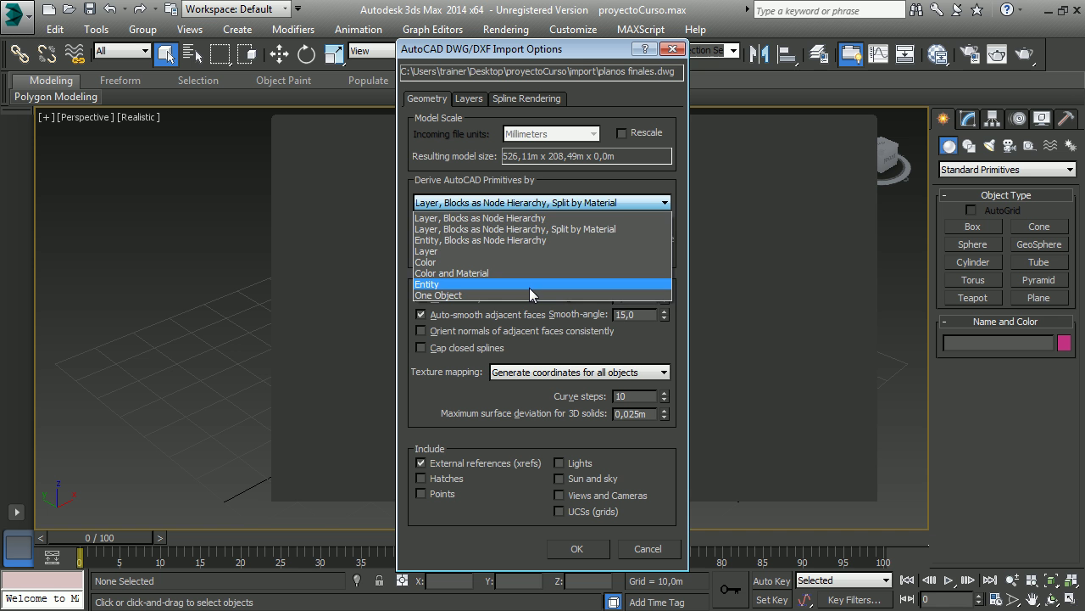
click(528, 291)
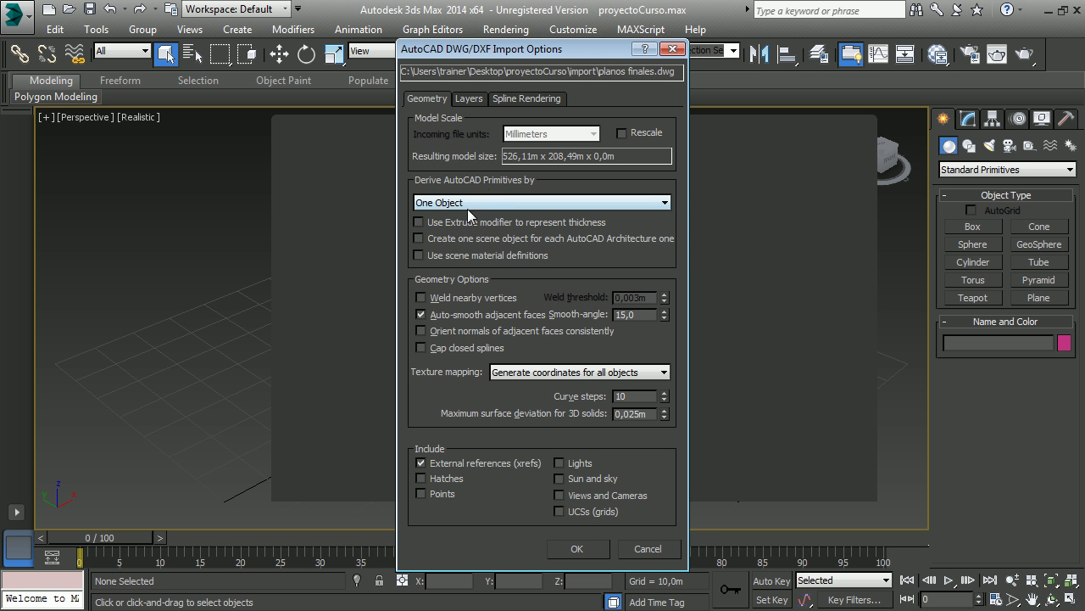
click(471, 316)
click(419, 462)
click(593, 546)
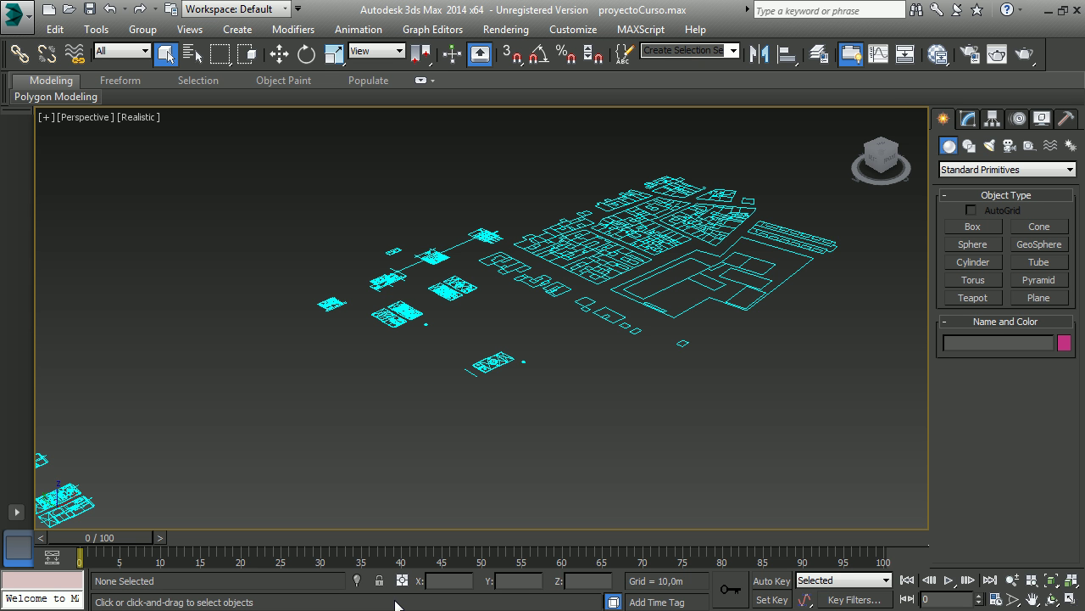
Frame the imported drawing in the viewport and select the planos finales shape
scroll(579, 436, down, 2)
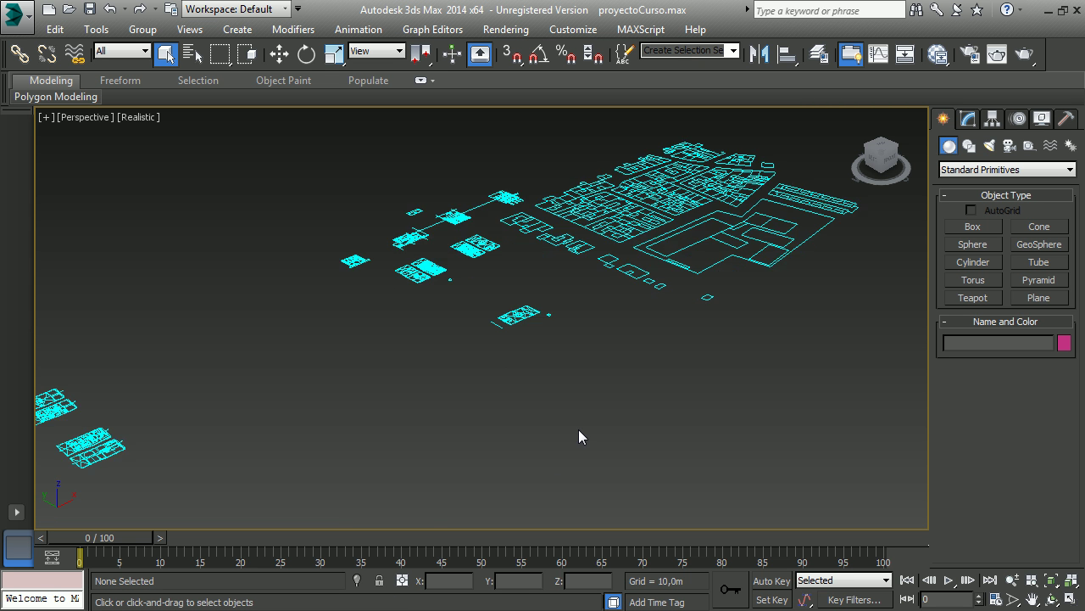
scroll(579, 436, down, 2)
middle_drag(580, 436, 566, 401)
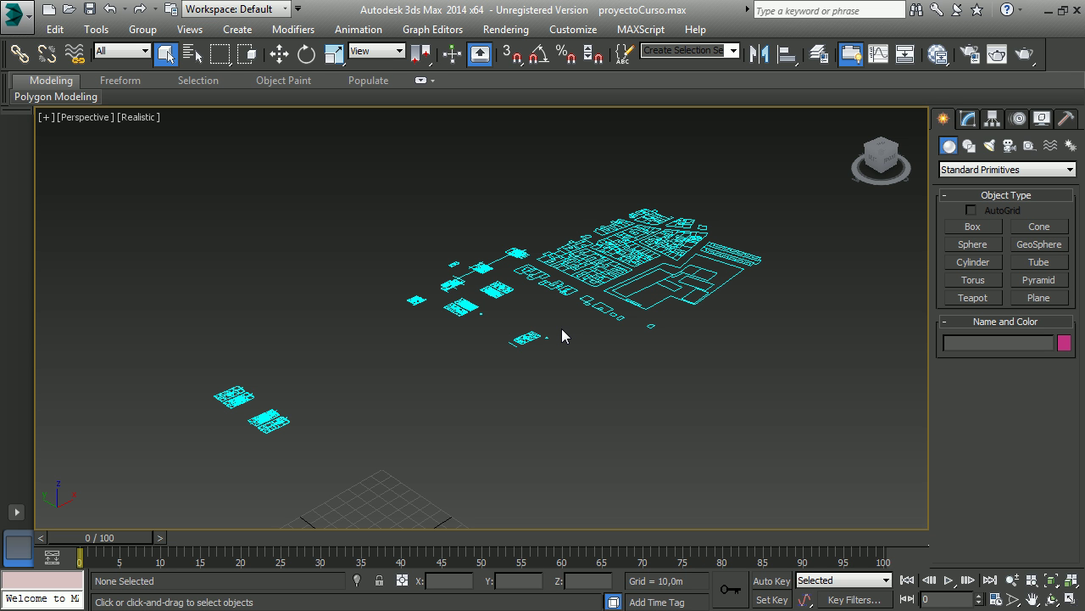
click(568, 277)
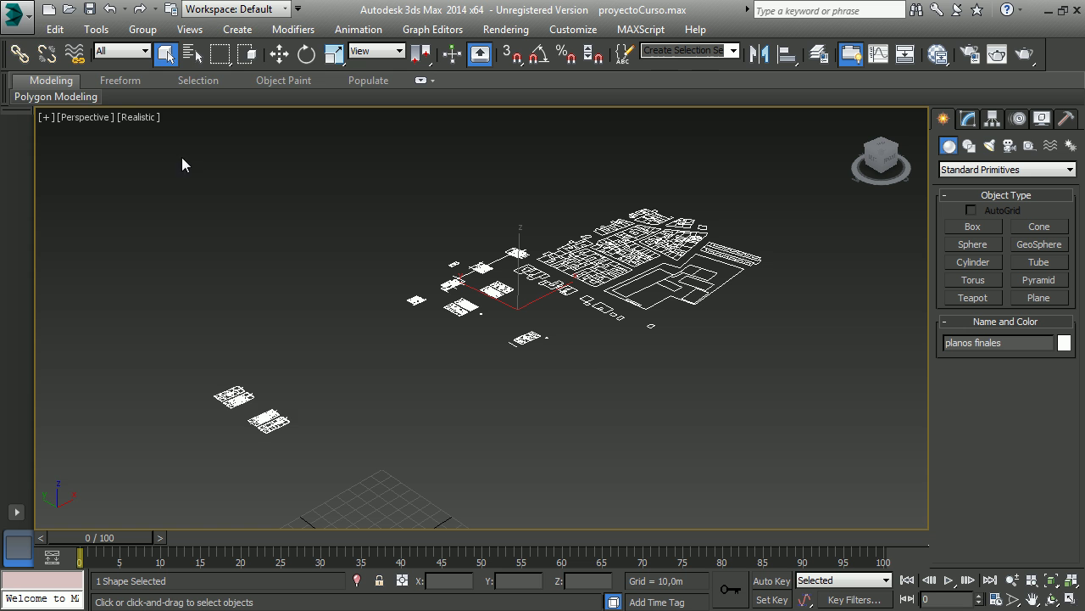
Save the proyectoCurso scene and reselect the plan shape
click(16, 12)
click(84, 168)
click(423, 268)
click(576, 278)
In the Layer Manager, rename the plan's P-HD91 layer to P-Planos
click(818, 56)
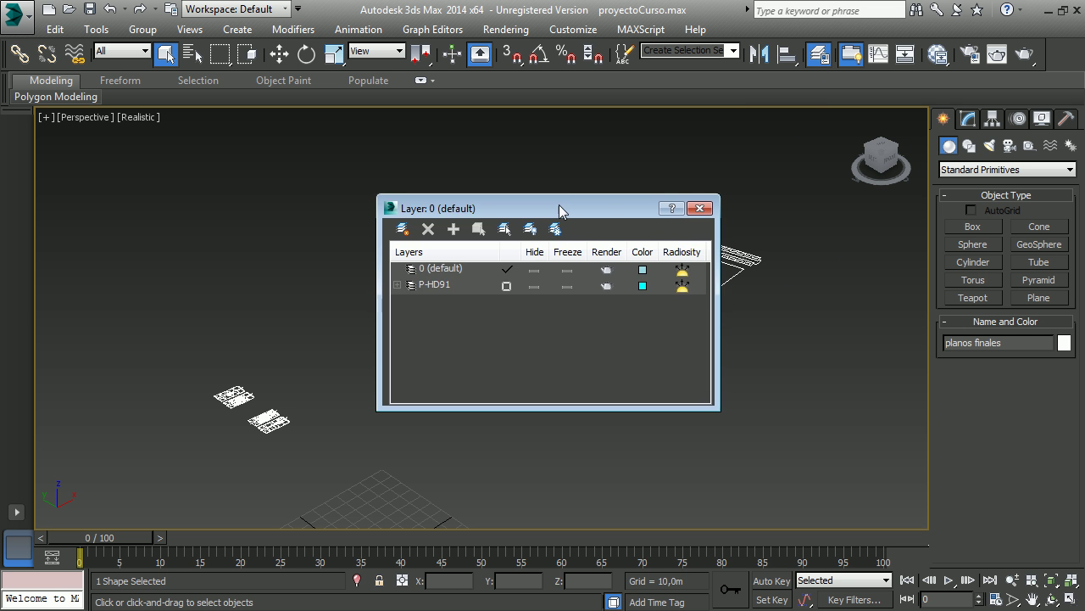
drag(555, 212, 852, 172)
drag(1014, 370, 1033, 563)
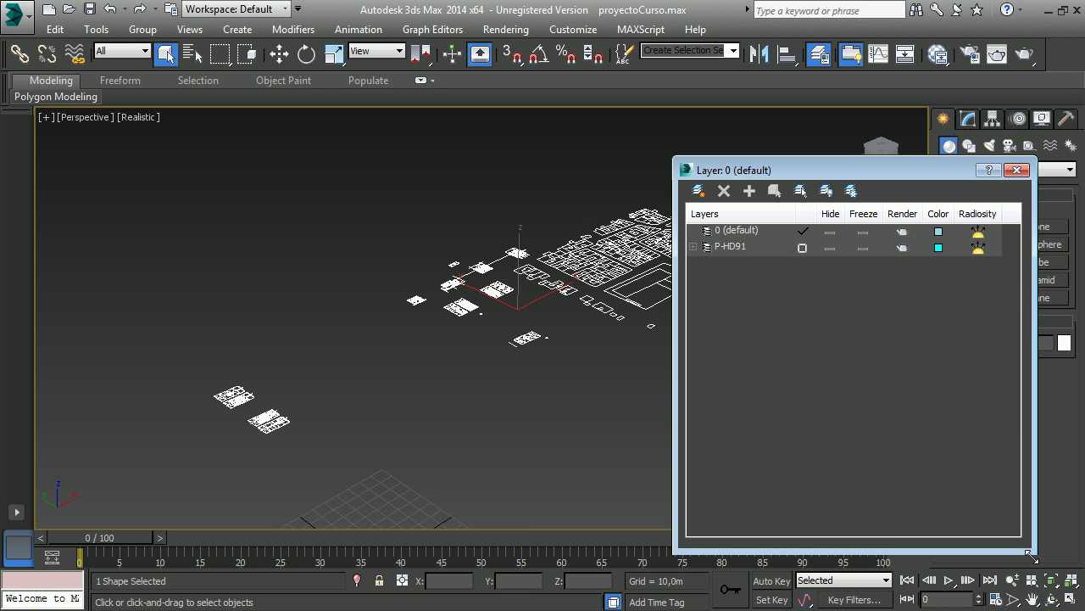
click(692, 246)
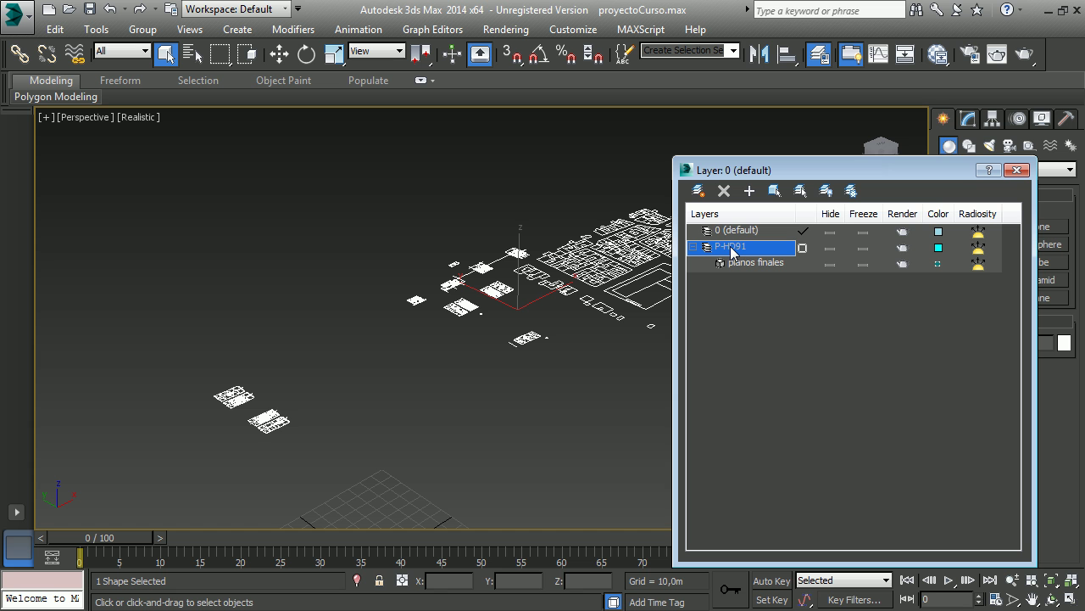
click(740, 248)
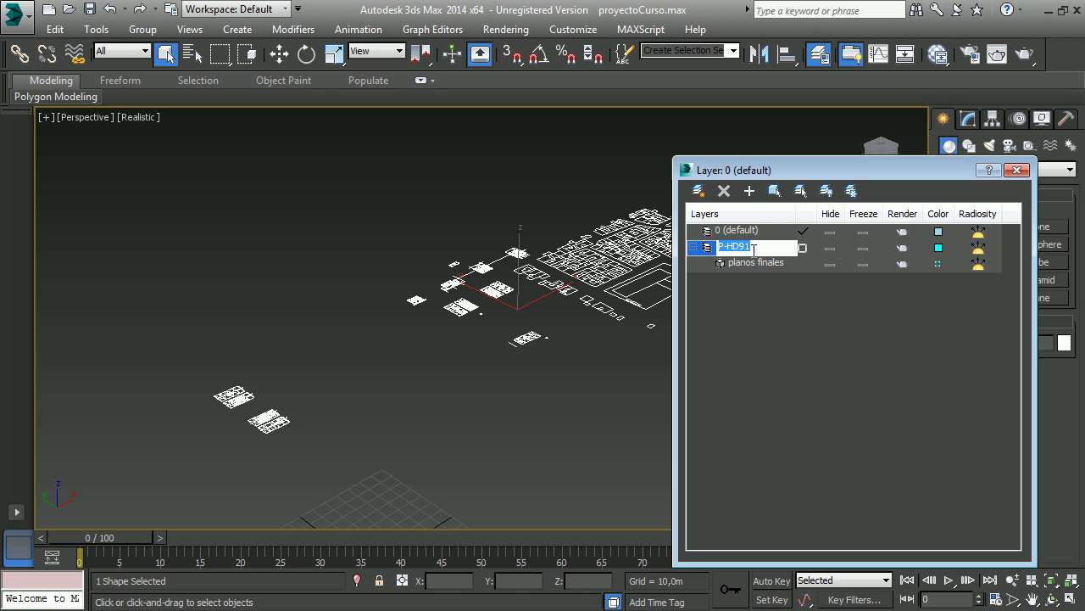
text(P-)
text(Planos)
key(BackSpace)
key(BackSpace)
key(BackSpace)
text(nos)
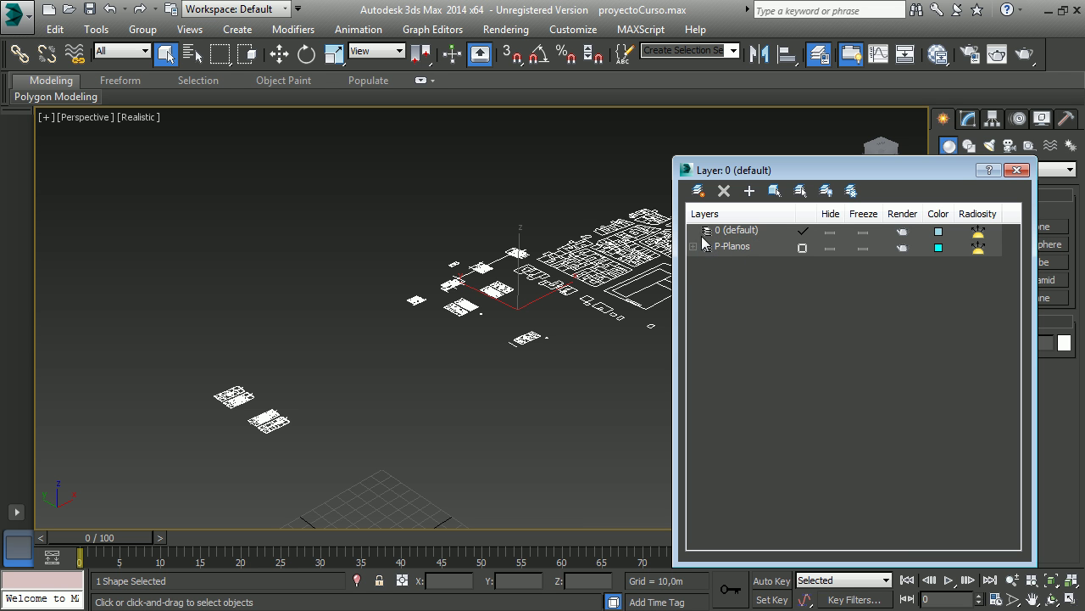
key(Return)
click(734, 266)
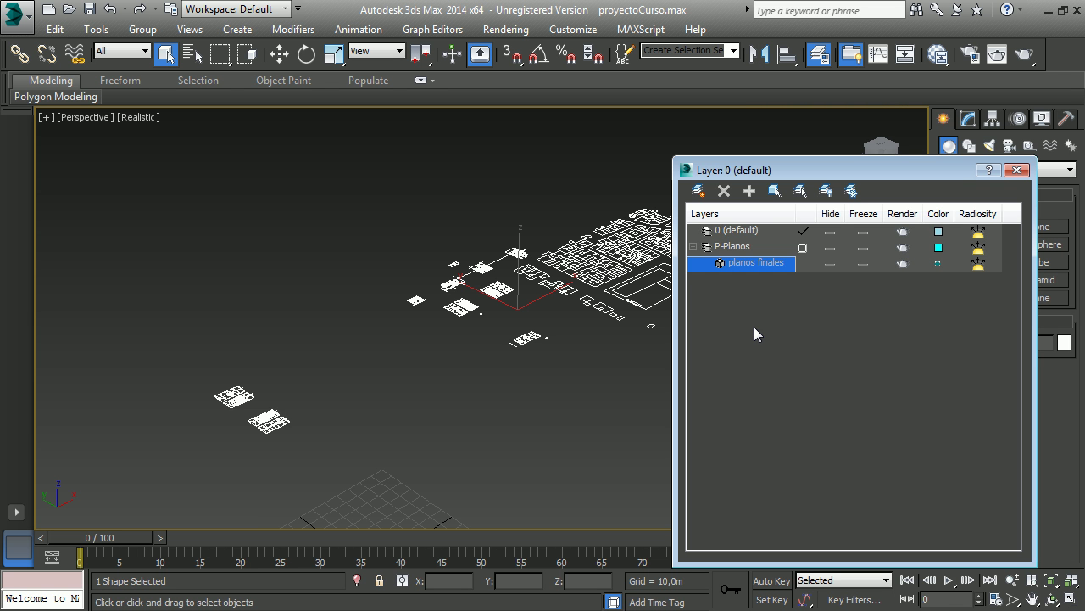
click(755, 328)
Close the Layer Manager, clear the selection, and maximize the Top viewport
click(1017, 170)
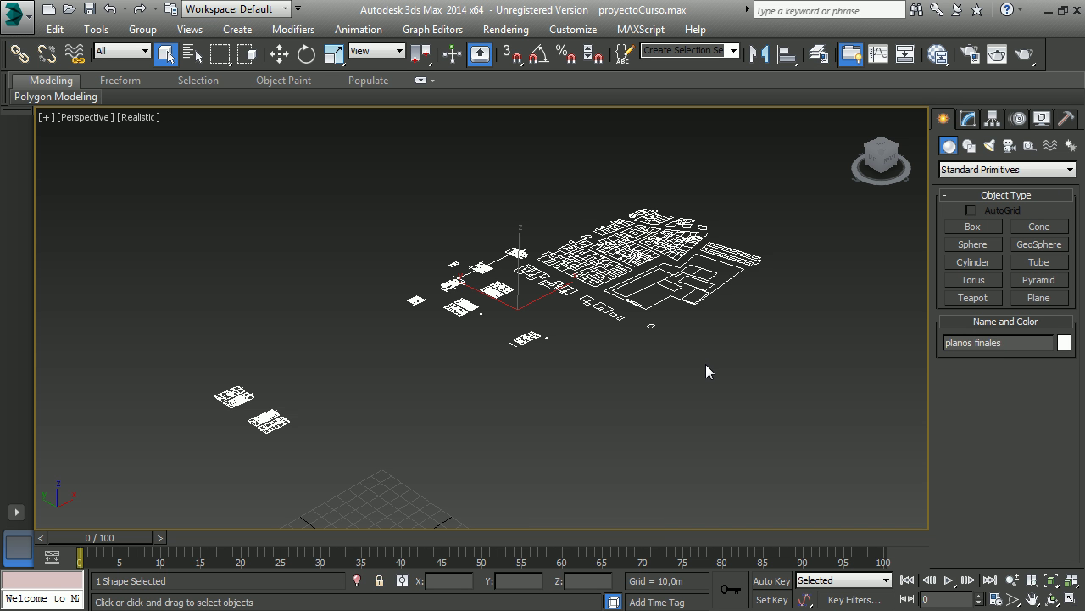
click(706, 364)
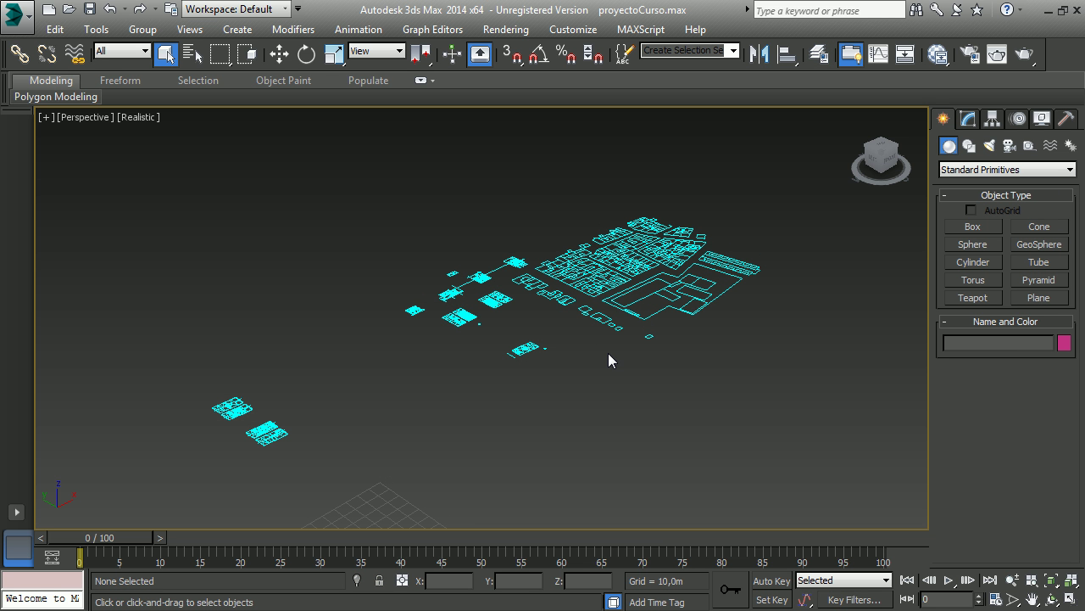
middle_drag(596, 363, 596, 270)
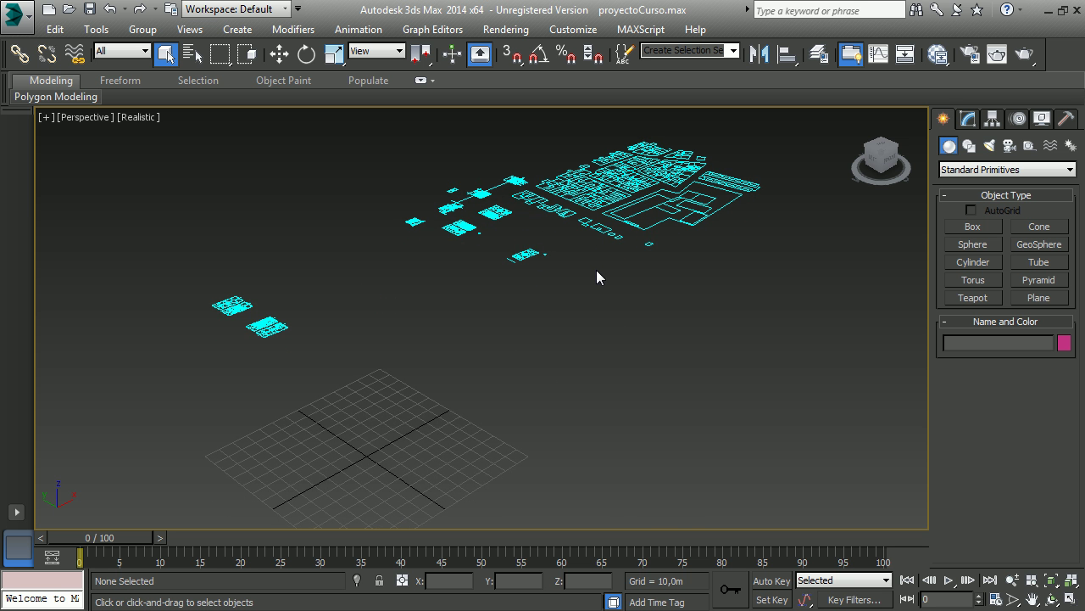
key(alt+w)
click(320, 262)
key(alt+w)
Pan and zoom the Top view to bring the whole house plan into view
middle_drag(393, 296, 537, 340)
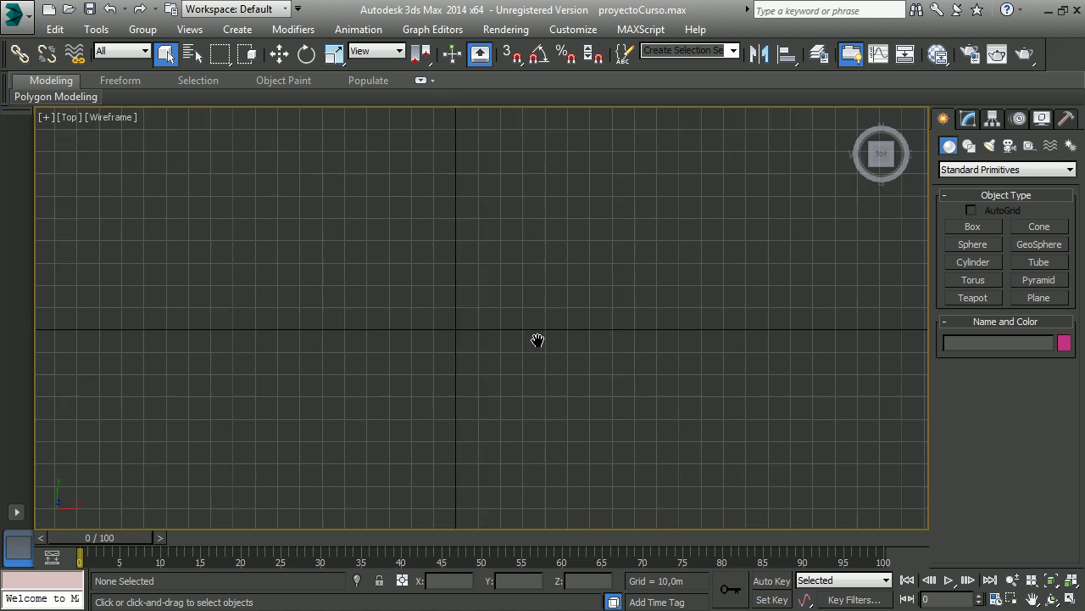
scroll(530, 342, down, 3)
scroll(504, 344, down, 2)
scroll(475, 332, down, 1)
scroll(466, 327, down, 1)
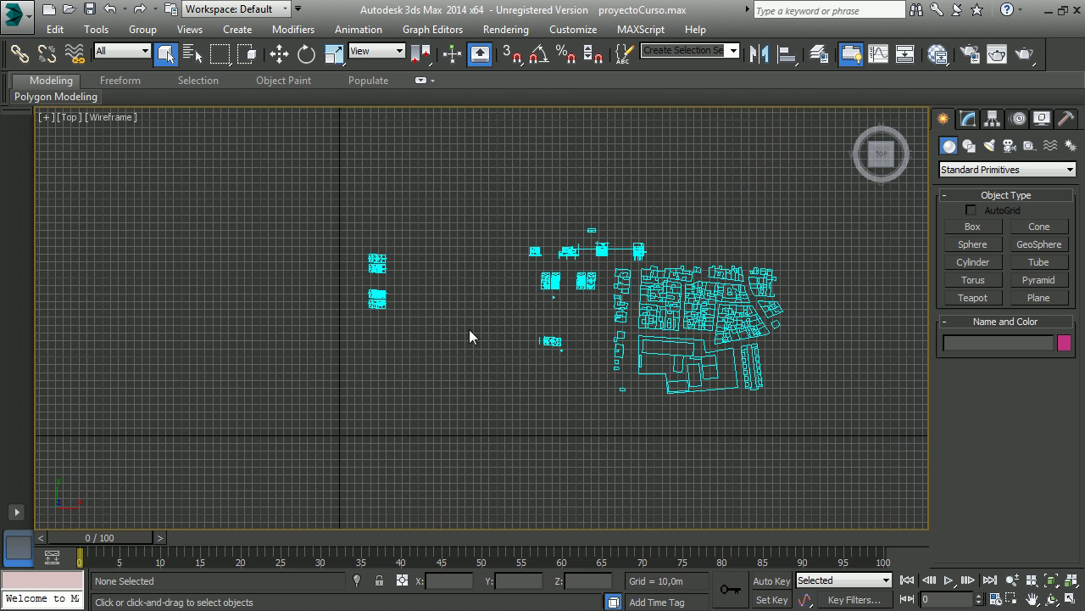
scroll(553, 301, up, 2)
scroll(547, 304, up, 3)
scroll(542, 308, up, 2)
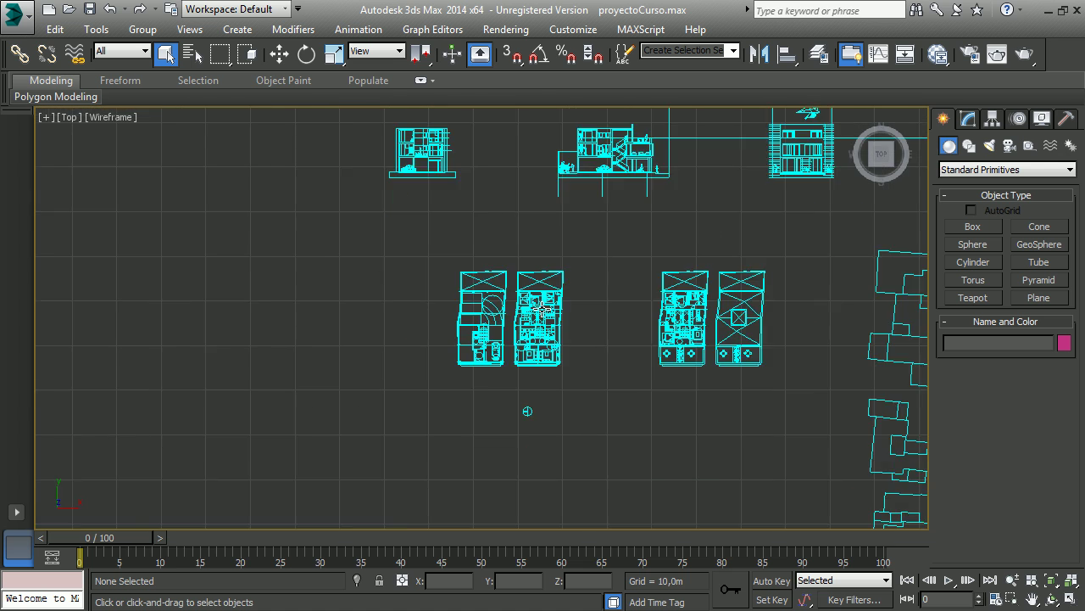
scroll(542, 308, up, 4)
scroll(547, 305, up, 1)
scroll(551, 303, up, 2)
scroll(560, 301, up, 1)
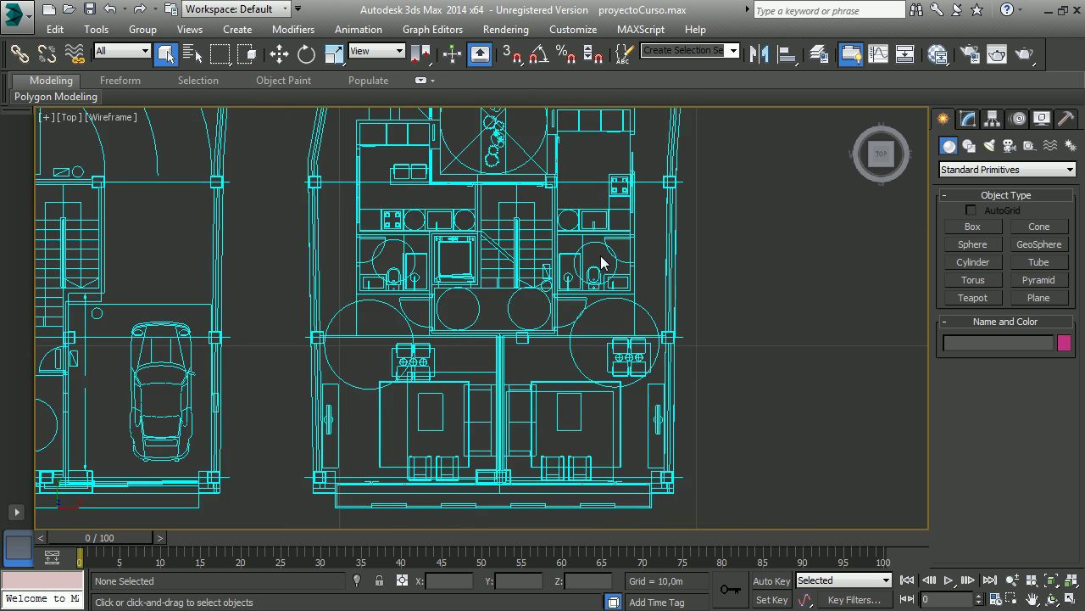
scroll(611, 256, up, 2)
scroll(636, 271, up, 2)
scroll(611, 339, up, 1)
scroll(590, 372, up, 1)
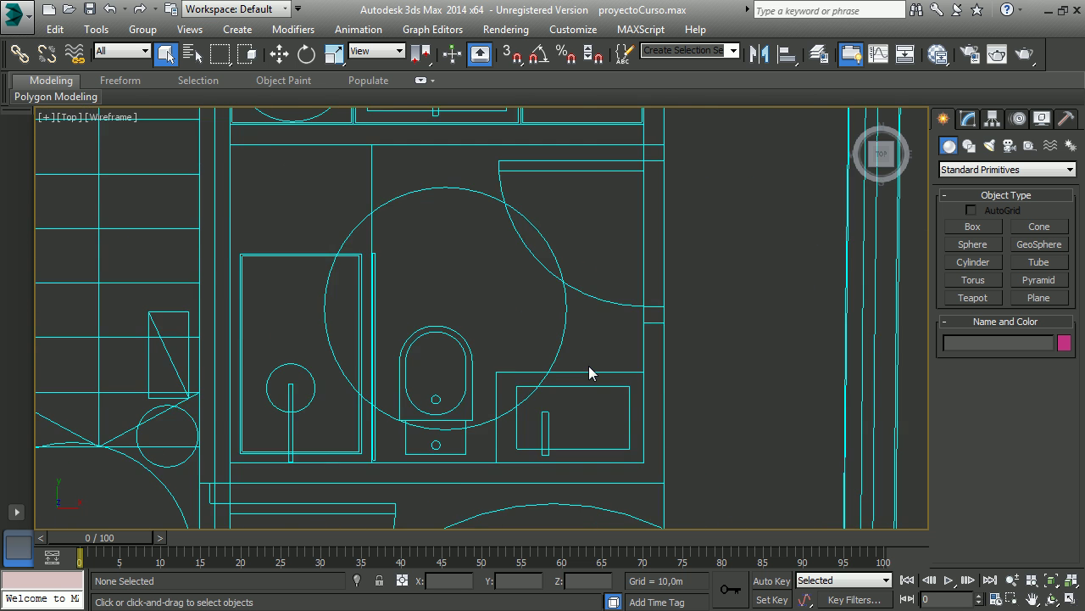
scroll(589, 368, down, 1)
scroll(589, 370, down, 2)
middle_drag(520, 388, 609, 204)
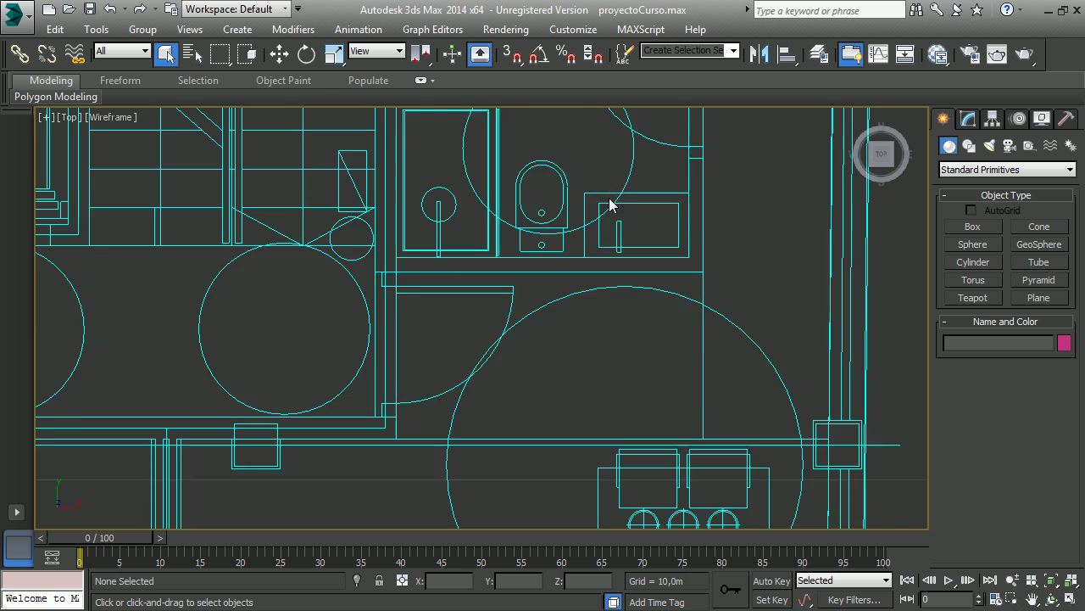
mouse_move(593, 313)
middle_down()
mouse_move(644, 254)
mouse_move(623, 323)
middle_up()
scroll(658, 267, up, 3)
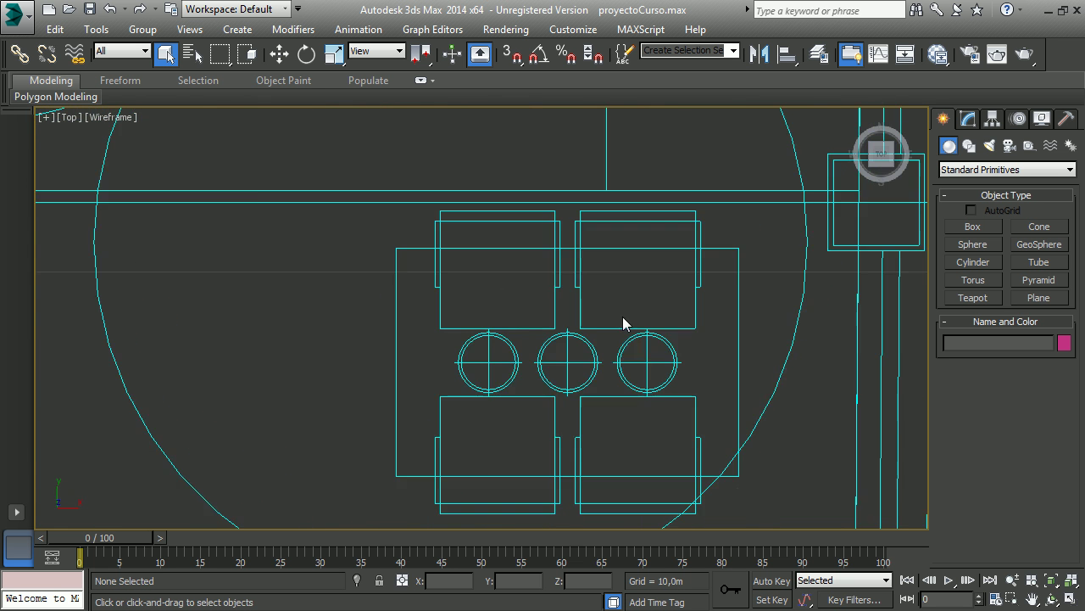
scroll(623, 323, down, 3)
scroll(686, 381, up, 4)
scroll(676, 359, up, 3)
scroll(674, 357, down, 4)
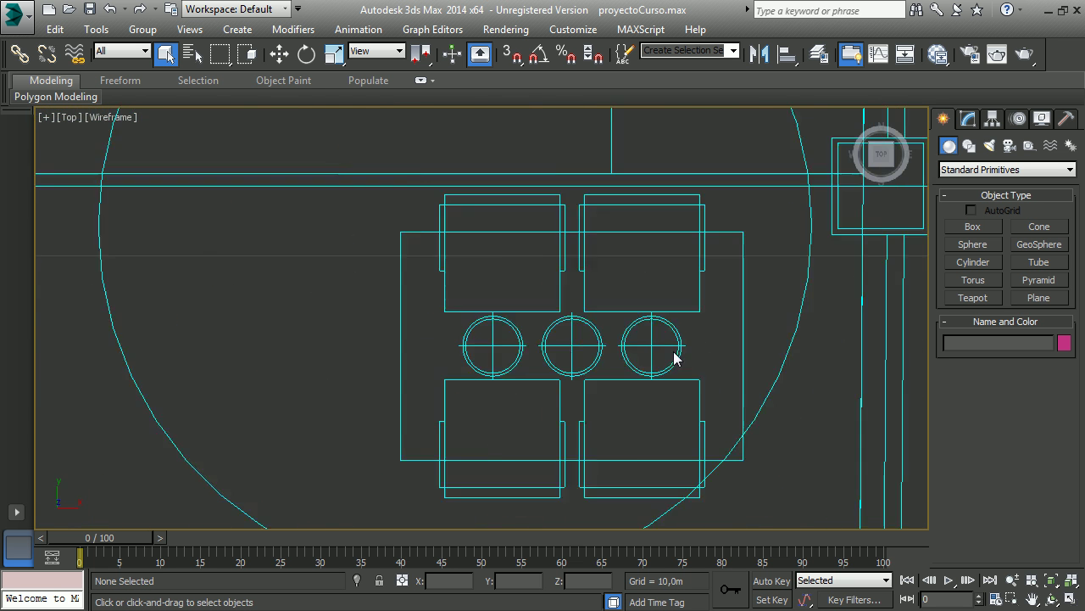
scroll(674, 357, down, 3)
scroll(700, 376, down, 2)
scroll(701, 376, up, 3)
middle_drag(639, 310, 664, 211)
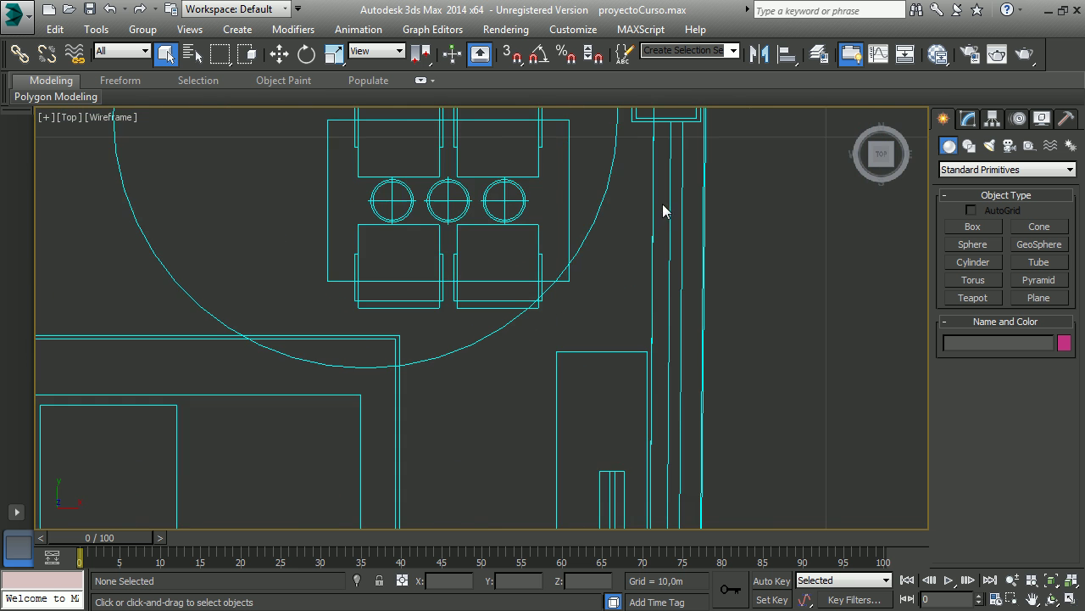
scroll(528, 284, down, 2)
scroll(504, 263, down, 3)
scroll(503, 262, down, 3)
middle_drag(504, 262, 432, 259)
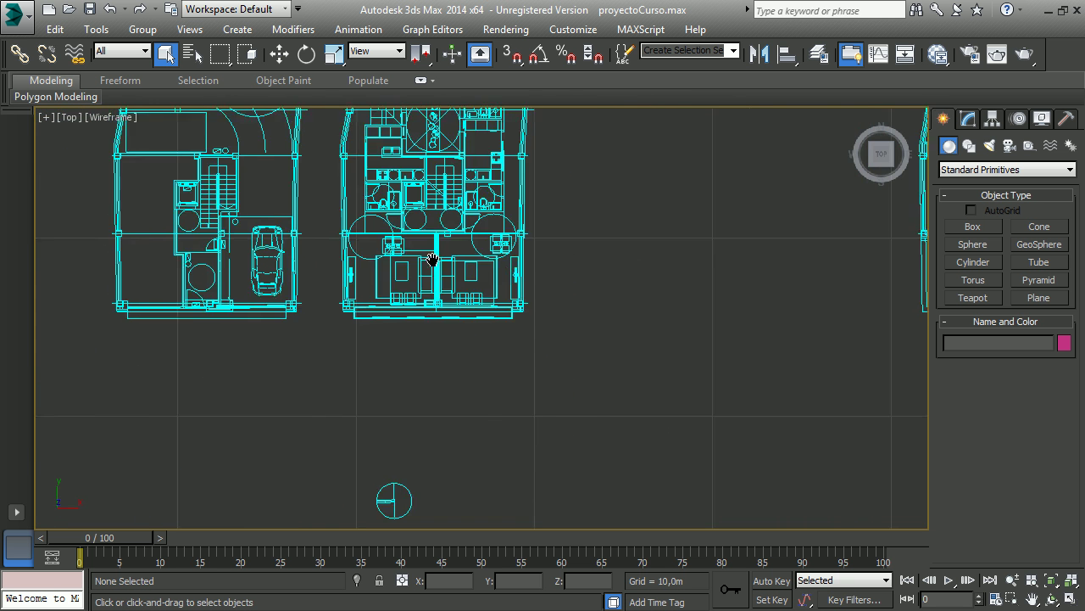
scroll(492, 323, down, 4)
scroll(543, 378, down, 3)
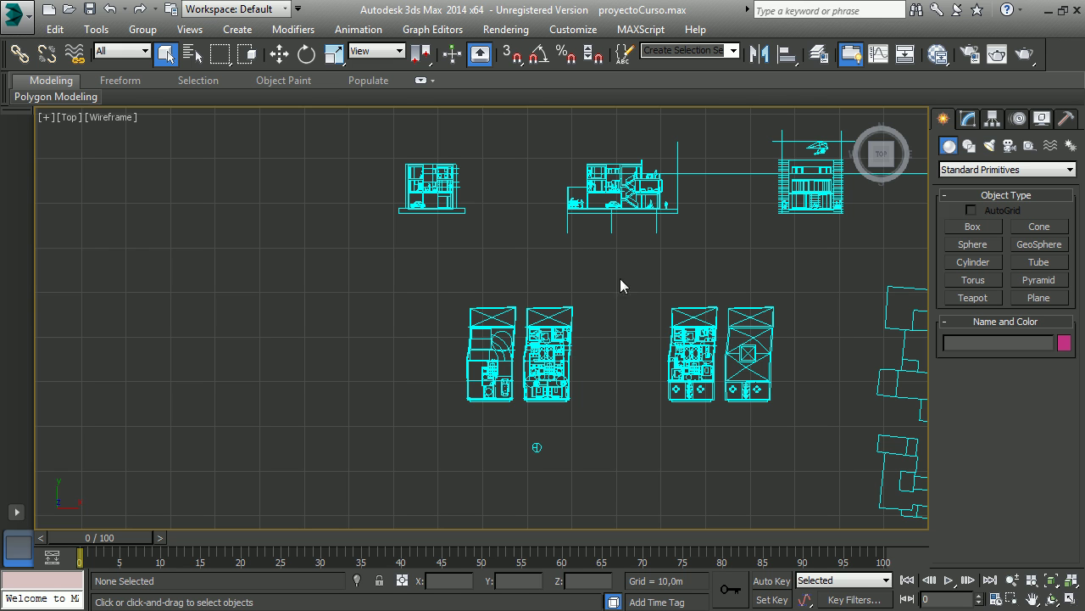
Zoom in on the door swing arc until it fills the Top view
middle_drag(621, 263, 633, 247)
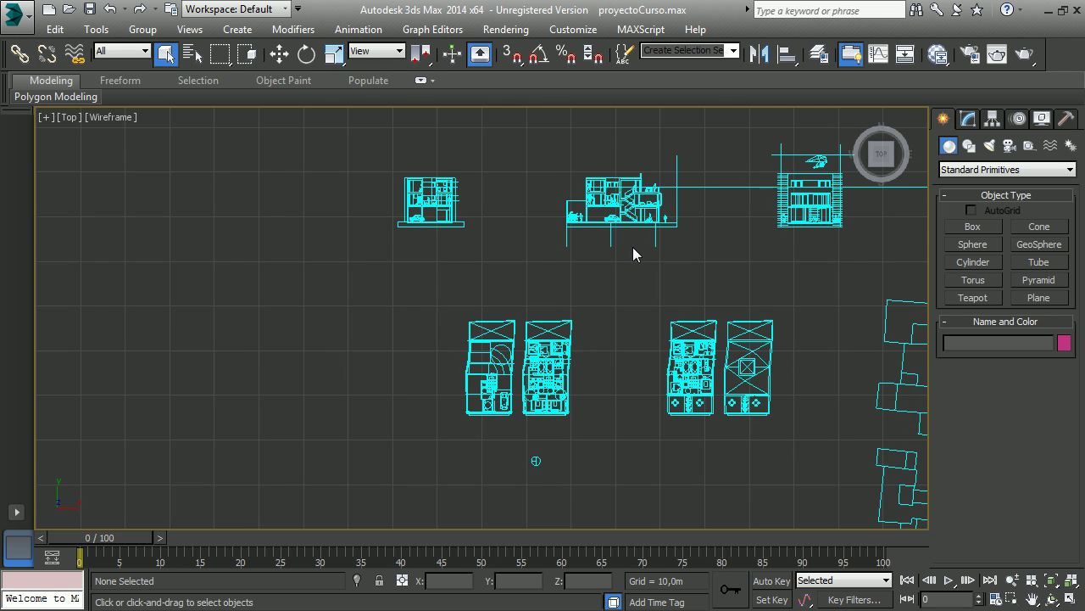
scroll(594, 297, up, 1)
scroll(588, 356, up, 1)
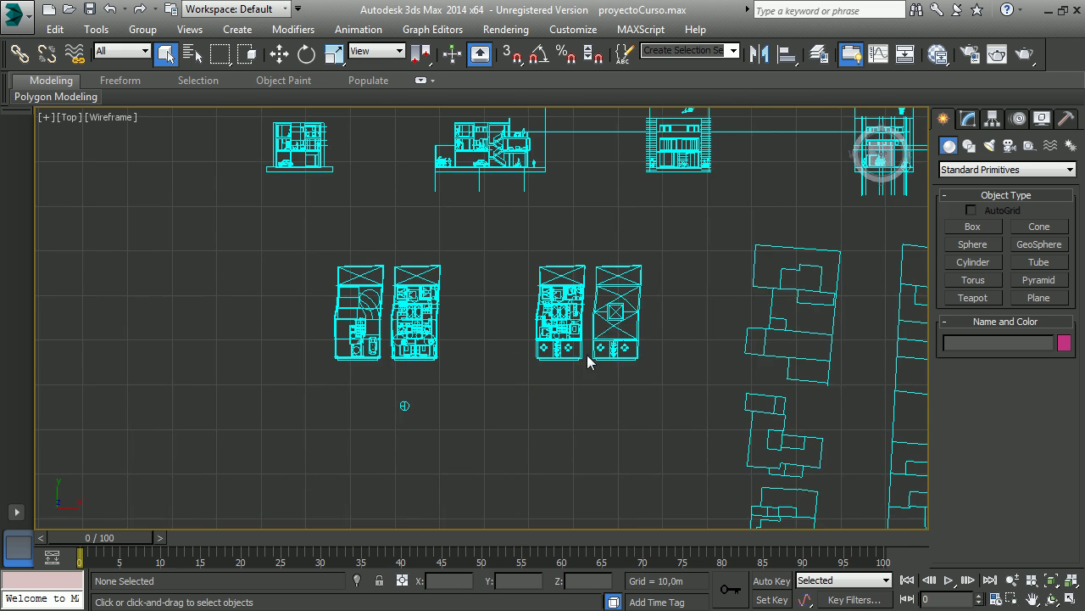
scroll(575, 374, up, 1)
scroll(575, 374, up, 3)
scroll(559, 255, up, 3)
scroll(581, 407, up, 2)
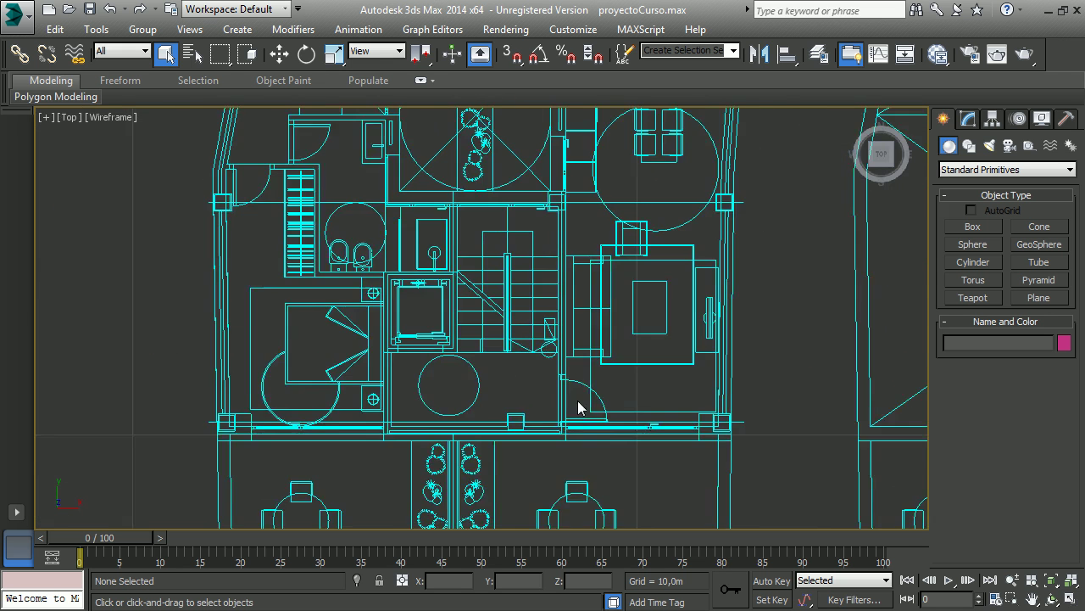
scroll(570, 417, up, 2)
middle_drag(570, 417, 559, 359)
scroll(552, 297, up, 2)
scroll(552, 298, up, 1)
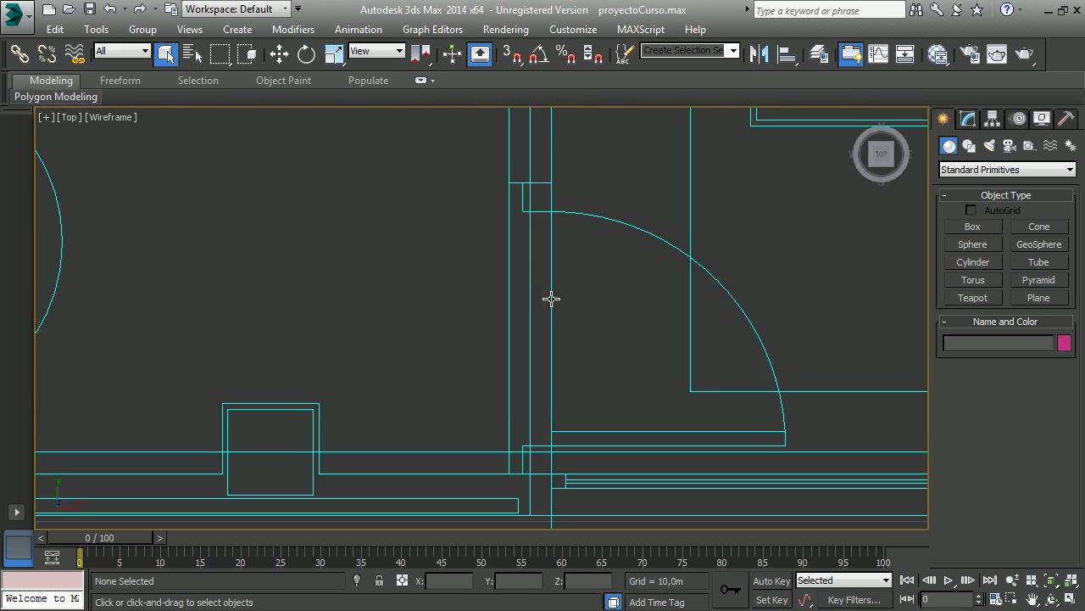
mouse_move(552, 297)
middle_down()
mouse_move(539, 234)
mouse_move(533, 295)
middle_up()
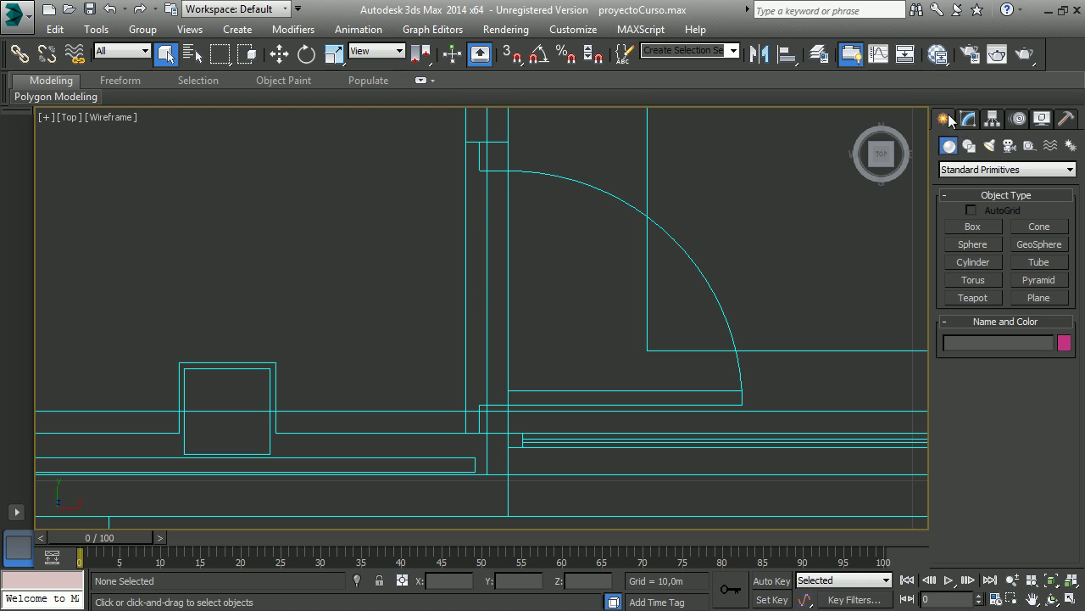
Activate the Tape helper from the Create panel's Helpers category
click(1029, 147)
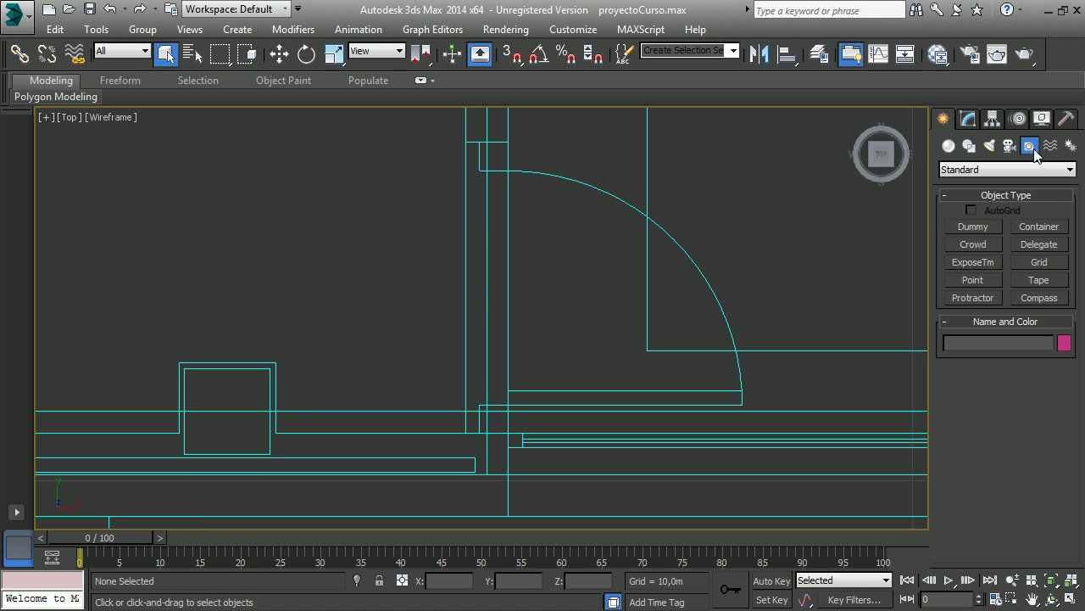
click(1052, 287)
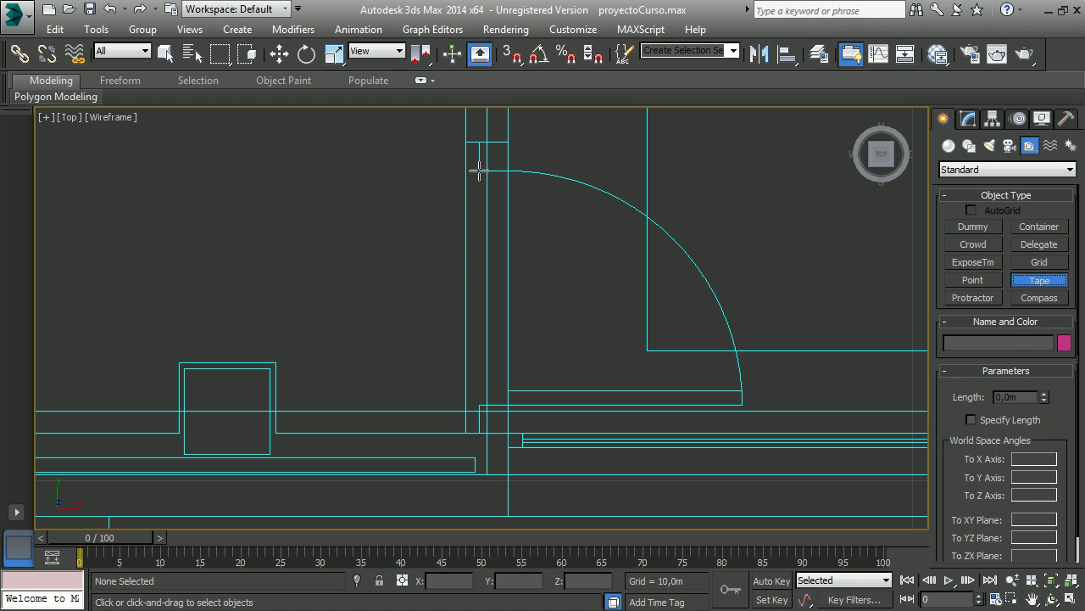
Create Tape001 across the door opening from the jamb corner, measuring 0,82m
drag(479, 172, 479, 405)
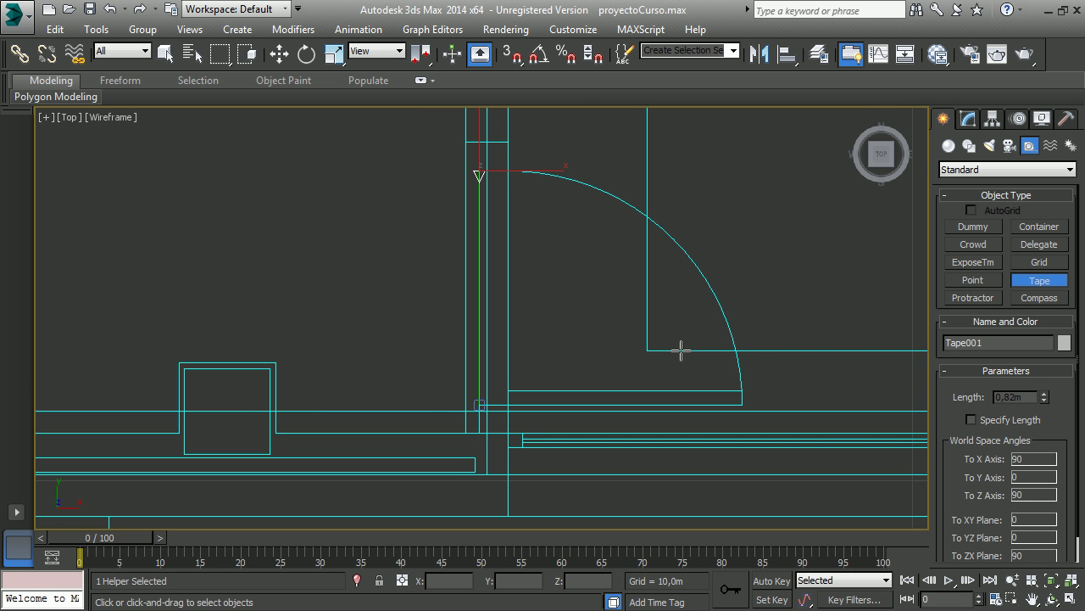
middle_drag(678, 351, 588, 347)
End the 0,82m door Tape measurement and shift the view slightly across the floor plan
scroll(589, 348, down, 5)
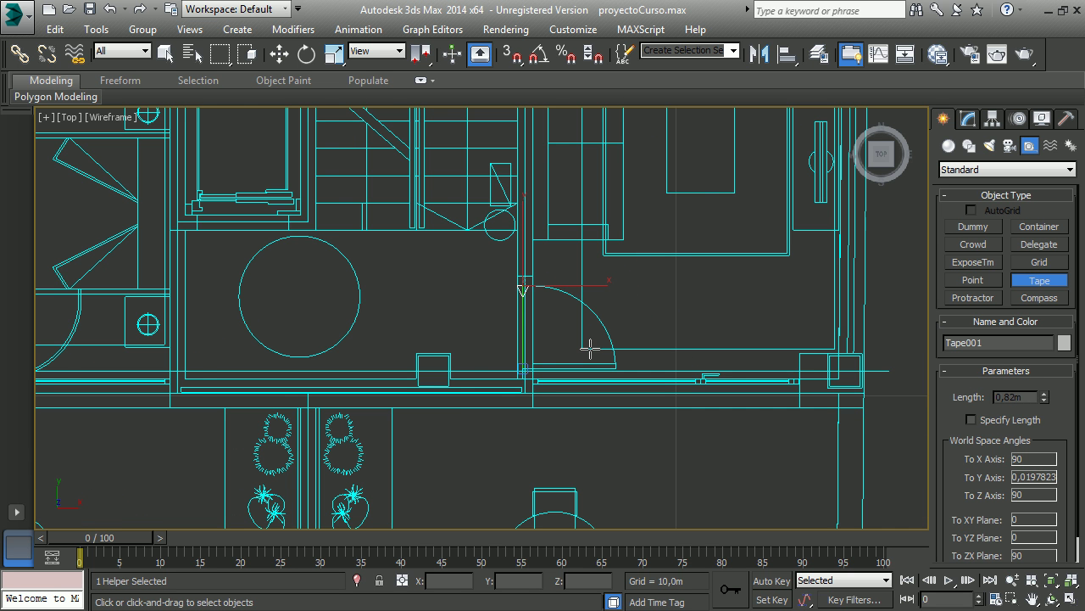
right_click(511, 342)
middle_drag(511, 342, 526, 347)
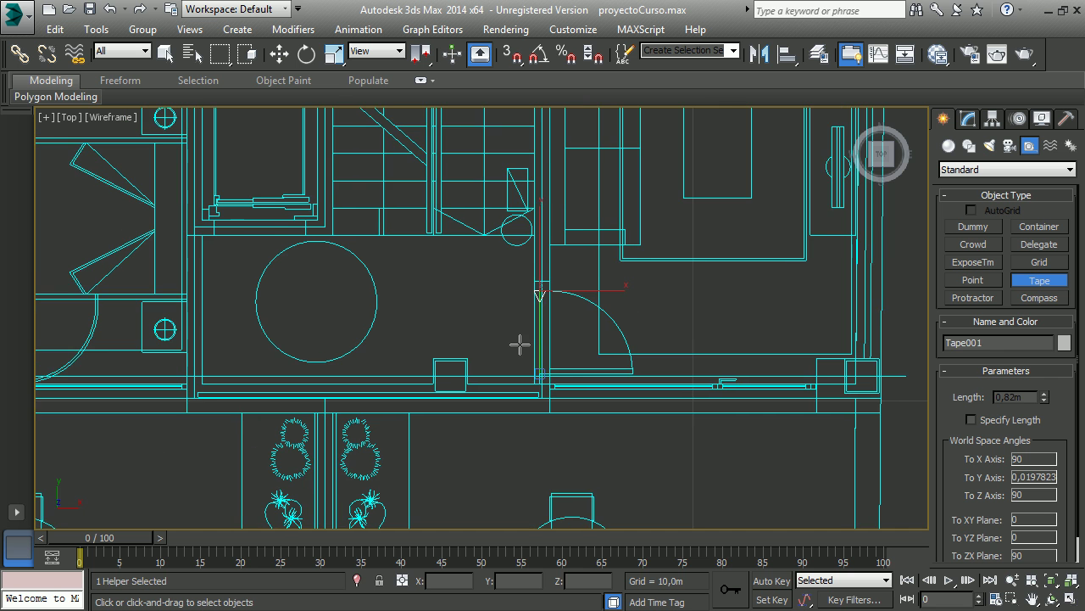
scroll(532, 297, down, 4)
scroll(533, 297, down, 3)
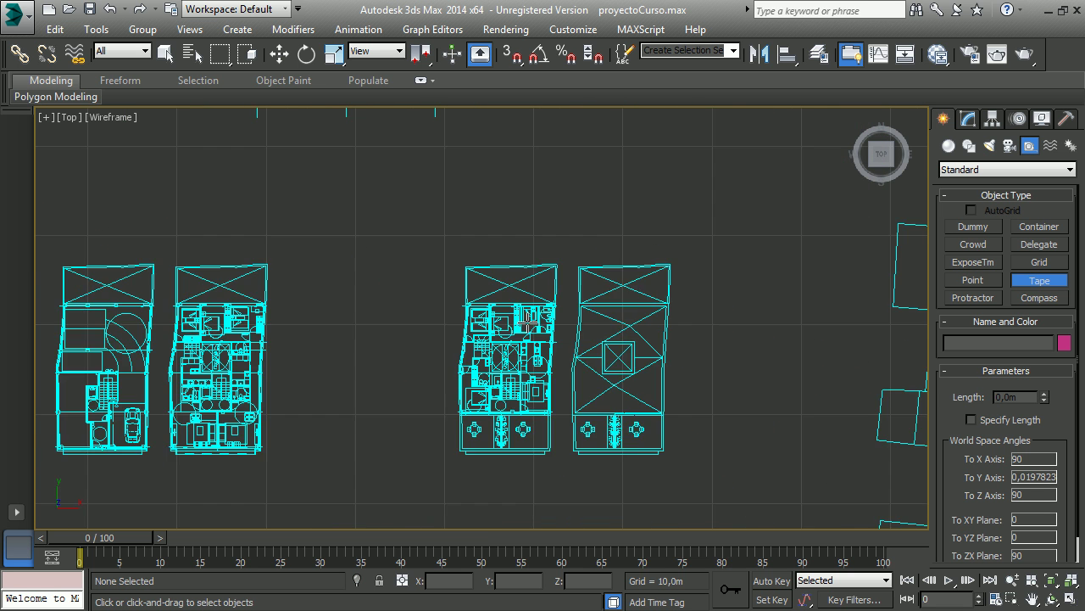
scroll(528, 347, up, 1)
Move to the building elevations and zoom in on the woman-with-stroller figure to check scale
middle_drag(528, 346, 525, 468)
scroll(525, 467, up, 2)
scroll(497, 293, up, 3)
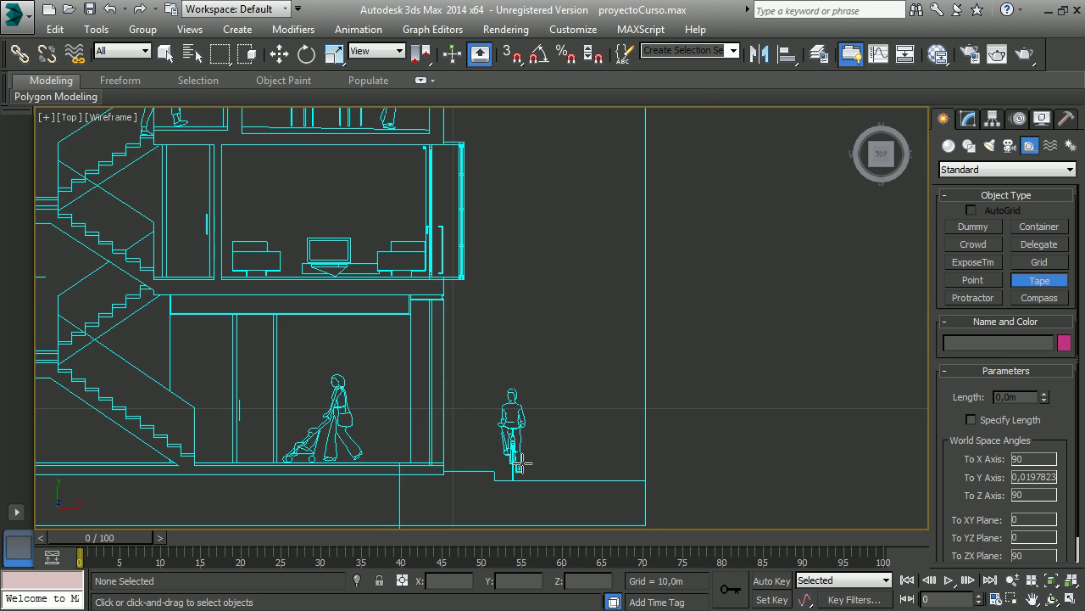
scroll(521, 465, up, 3)
scroll(454, 212, up, 2)
scroll(458, 216, down, 6)
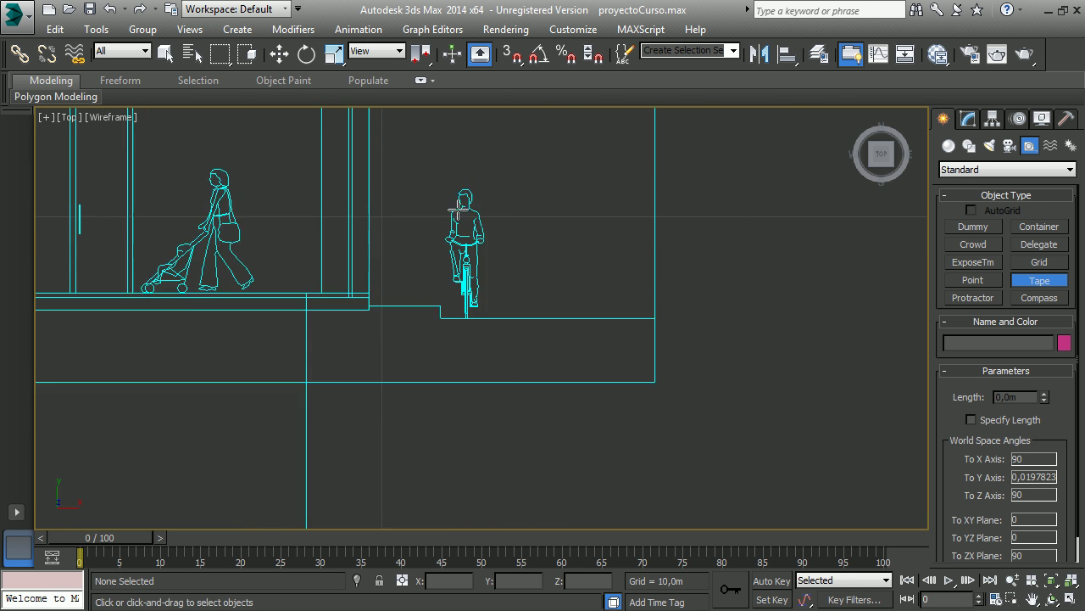
middle_drag(406, 265, 681, 361)
scroll(549, 337, up, 4)
scroll(594, 407, down, 1)
scroll(543, 344, up, 3)
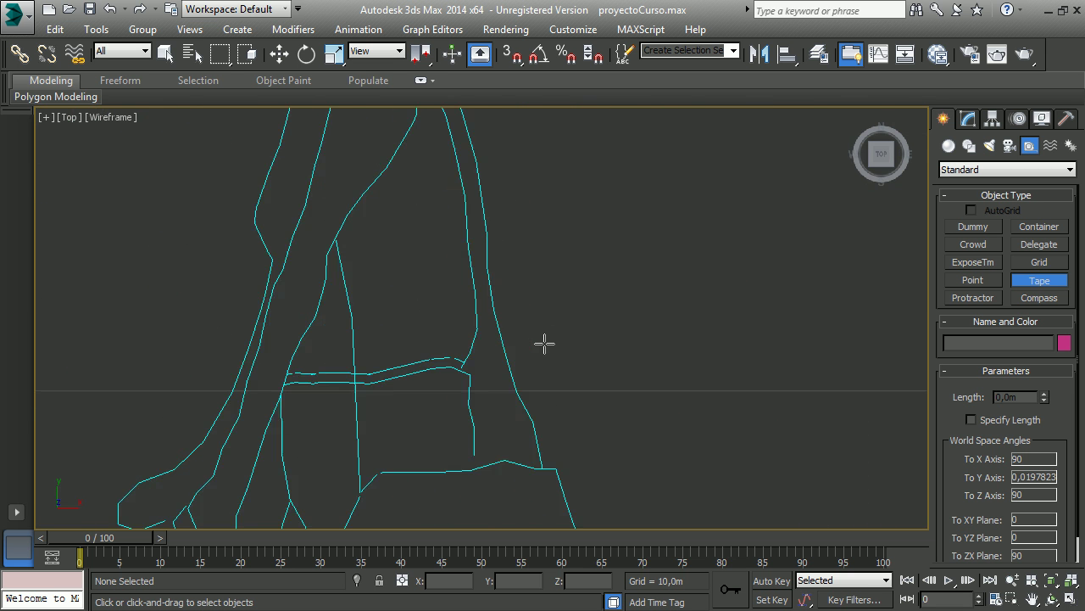
scroll(542, 345, down, 3)
scroll(577, 322, down, 5)
scroll(439, 449, down, 4)
scroll(550, 357, down, 2)
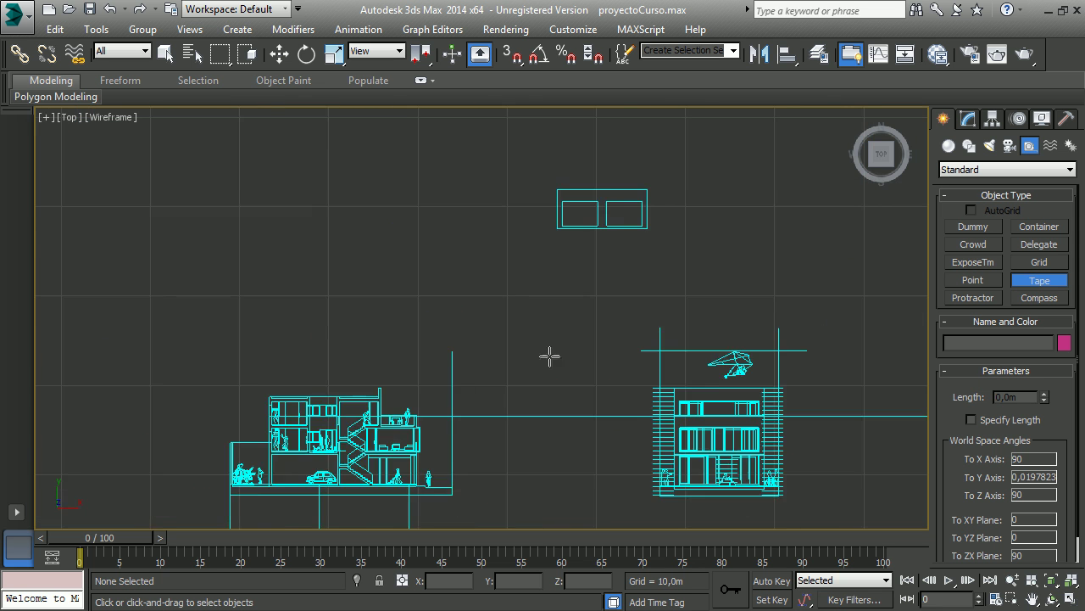
Zoom in on the hang glider figure to check its scale
middle_drag(551, 356, 407, 370)
scroll(710, 388, up, 6)
scroll(710, 387, up, 2)
scroll(753, 312, up, 2)
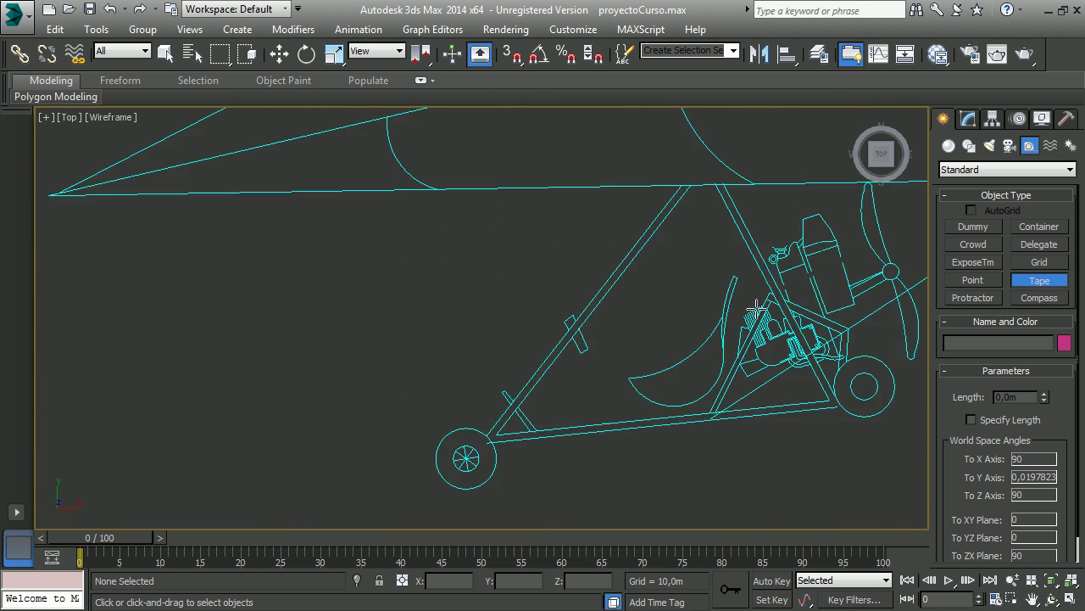
scroll(754, 312, down, 4)
Inspect the building's windows and ground floor in the elevation drawings
middle_drag(742, 438, 612, 273)
scroll(613, 273, up, 2)
middle_drag(636, 394, 630, 212)
middle_drag(571, 399, 492, 189)
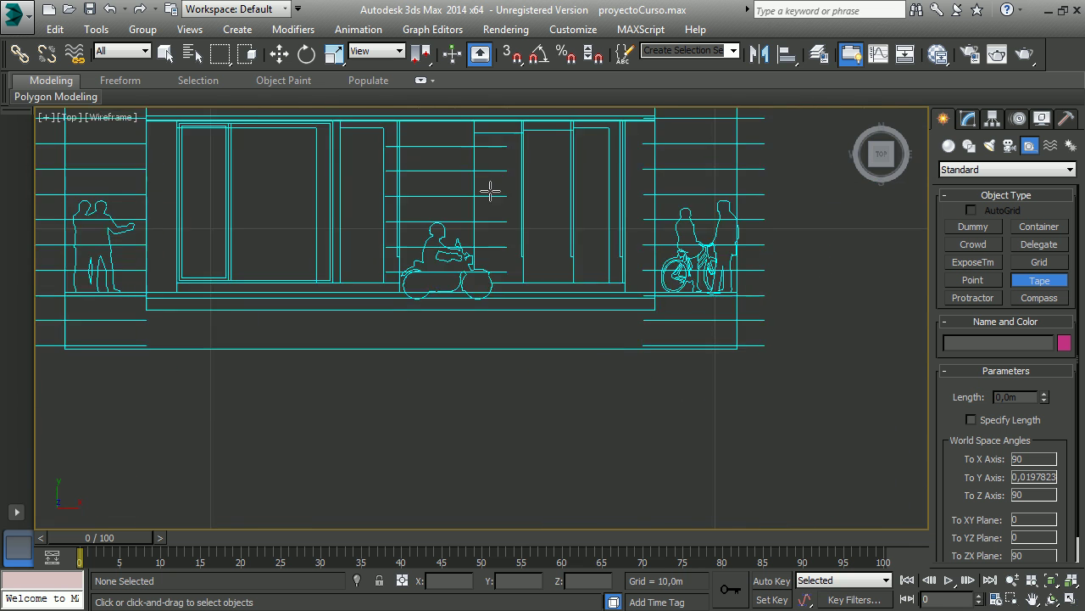
middle_drag(624, 362, 528, 271)
scroll(529, 272, down, 4)
scroll(502, 341, down, 3)
scroll(501, 342, up, 2)
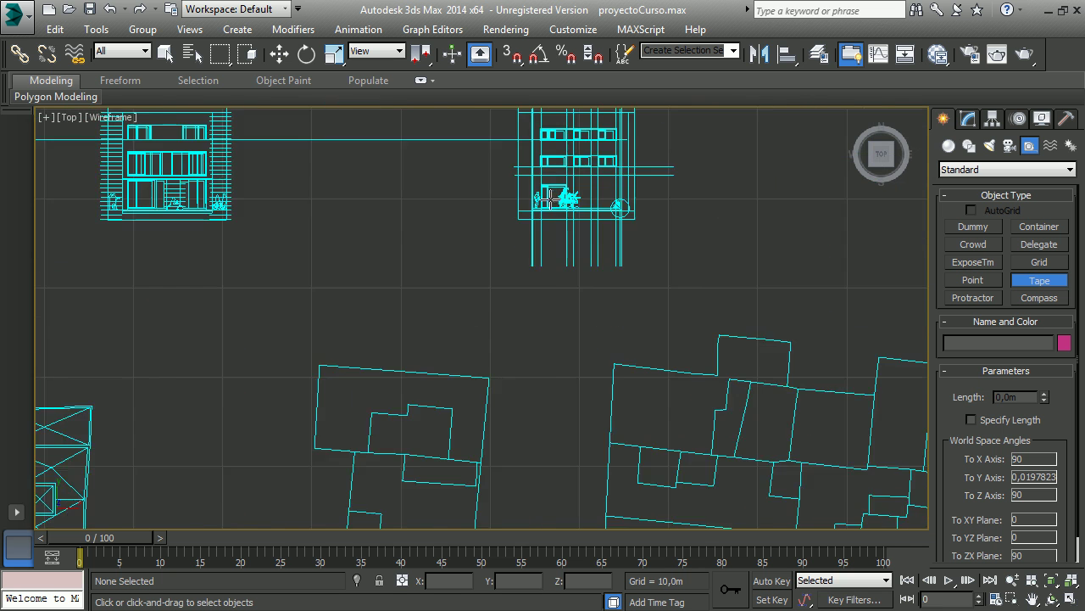
scroll(543, 303, up, 2)
scroll(543, 304, up, 3)
scroll(543, 303, down, 2)
scroll(531, 281, down, 2)
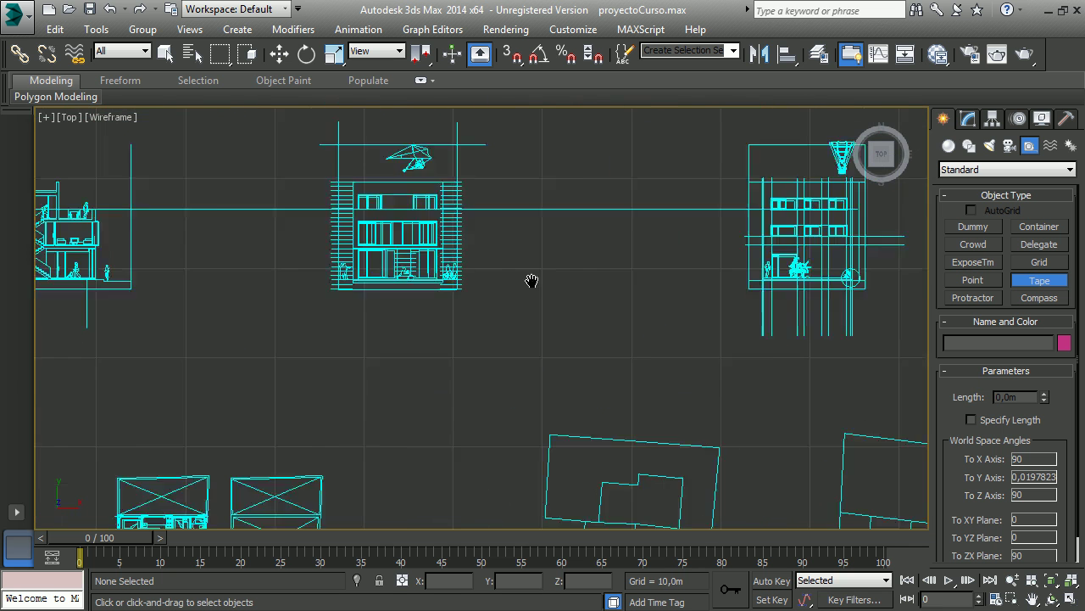
scroll(737, 240, down, 2)
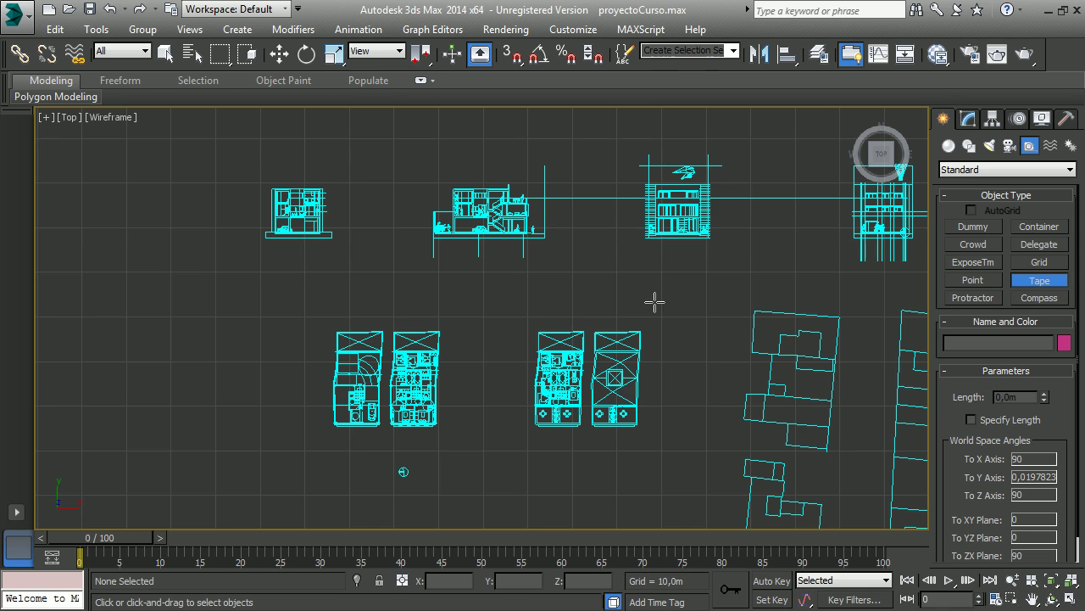
Zoom out to frame the whole site together with the grid origin
scroll(509, 405, down, 2)
scroll(621, 299, down, 3)
scroll(622, 299, down, 3)
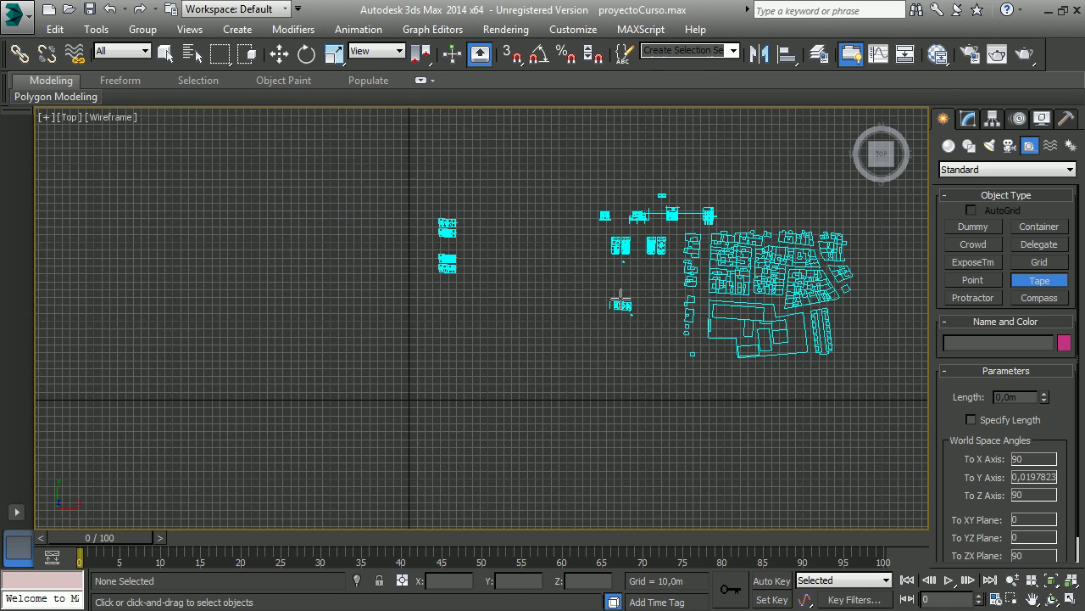
middle_drag(621, 298, 559, 334)
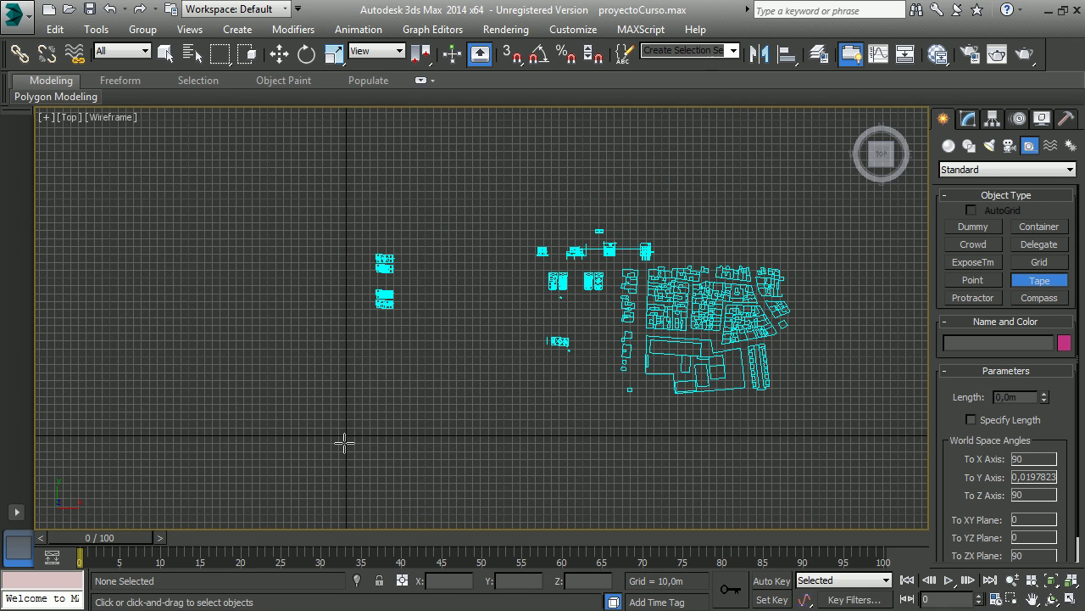
Measure about 355,98m across and 195,758m up from the origin, discarding both tapes
drag(346, 434, 625, 434)
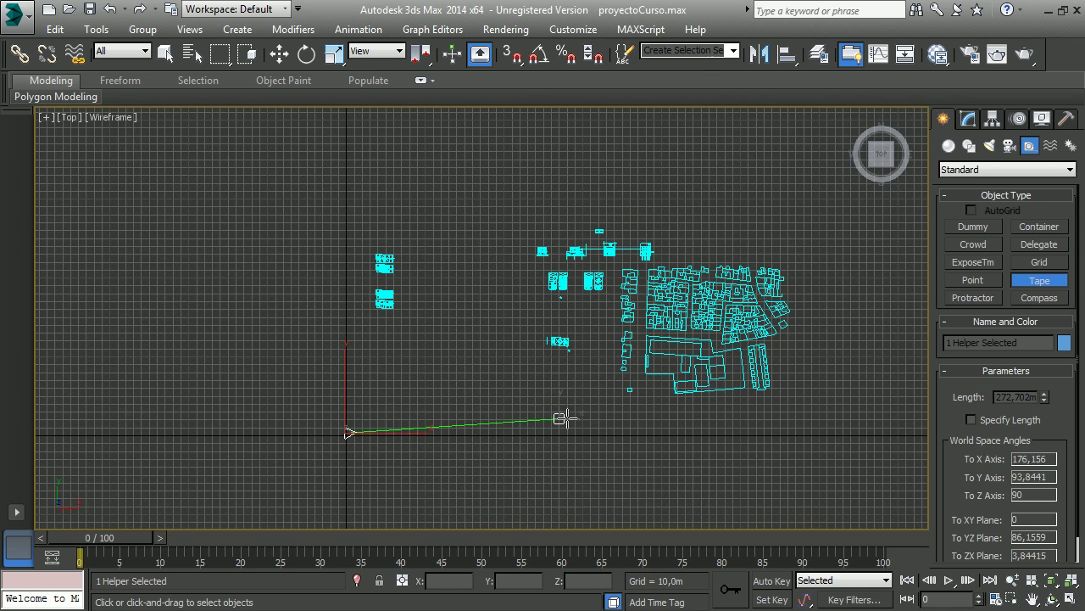
right_click(625, 434)
drag(345, 437, 348, 281)
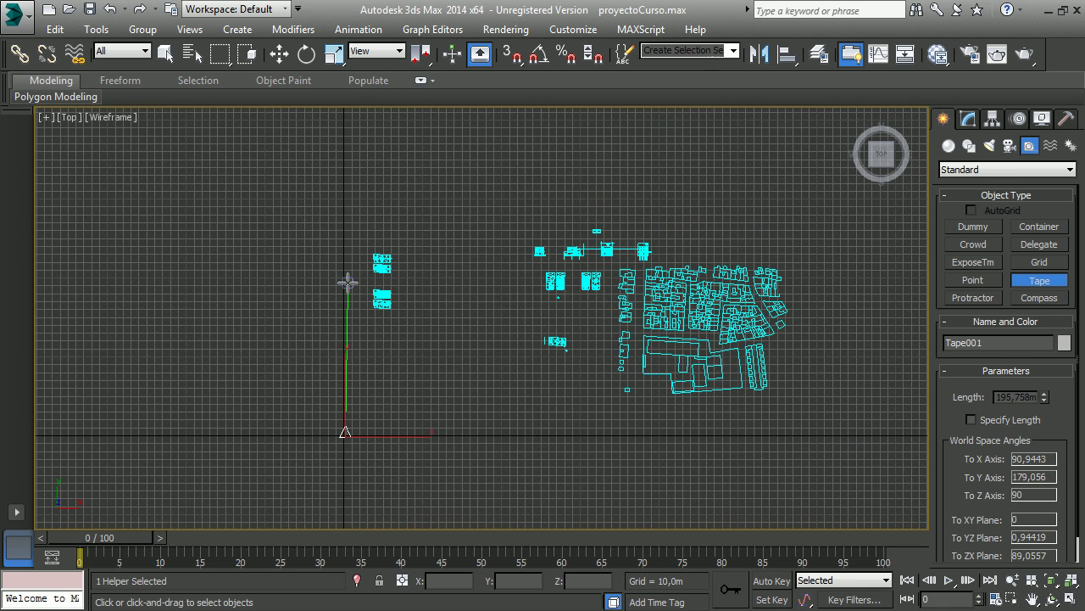
right_click(688, 368)
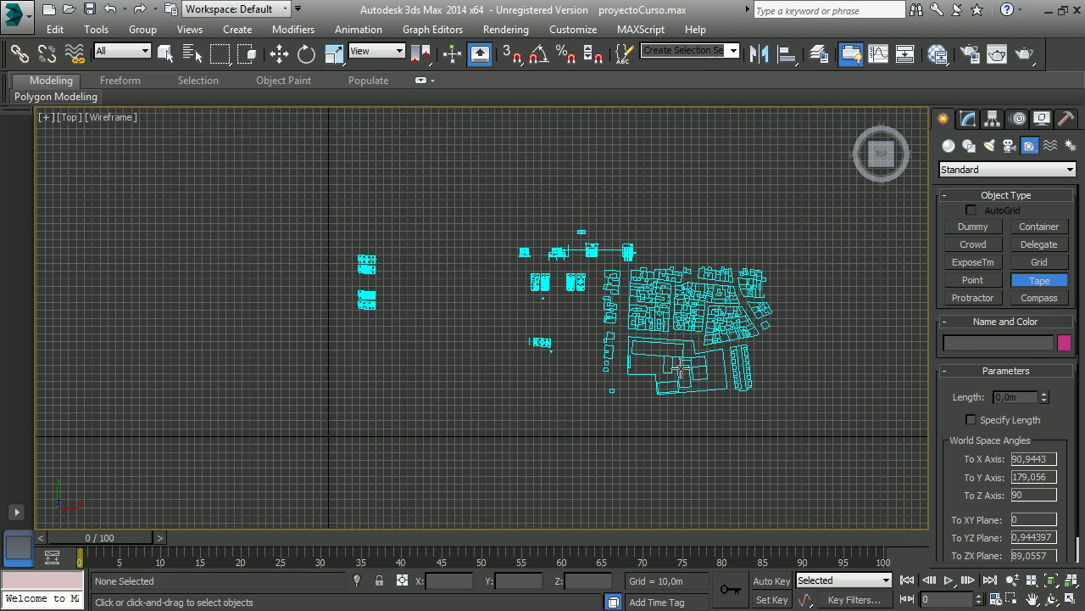